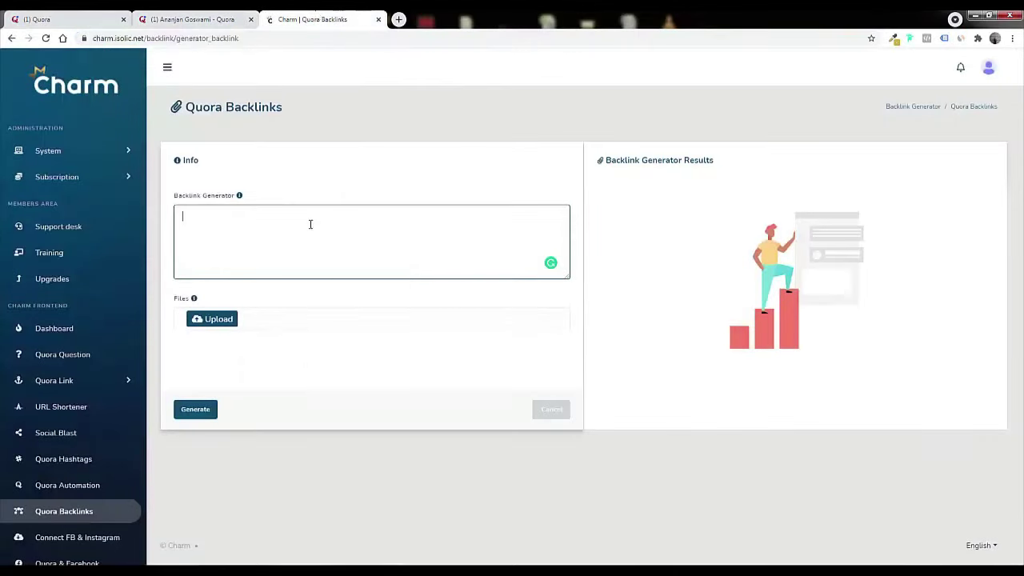
Paste the Quora profile URL into the backlink generator and generate the backlinks.
right_click(311, 221)
left_click(362, 295)
left_click(196, 409)
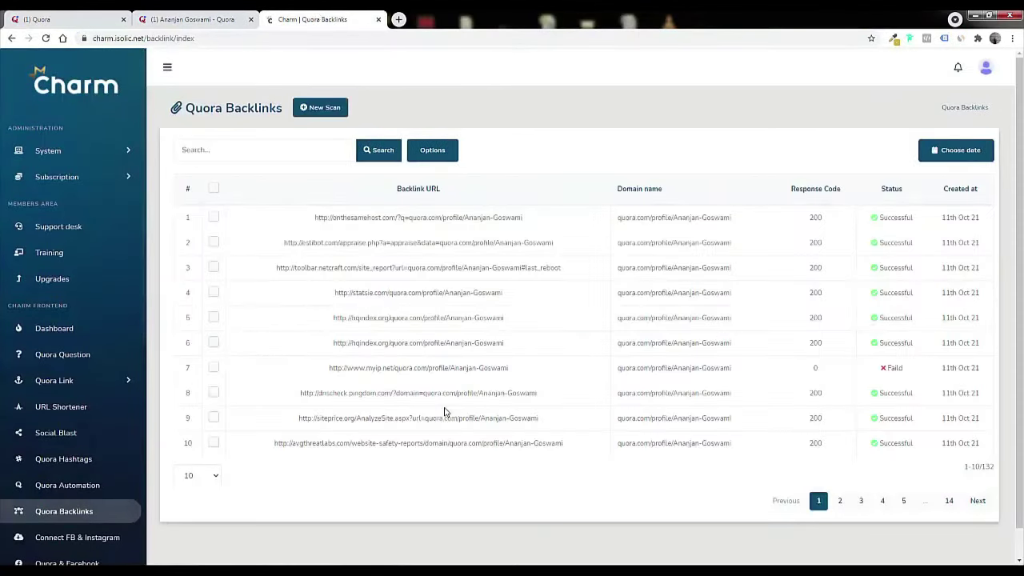
Review the generated backlinks' URLs, domain names and statuses across the first four result pages.
left_click_drag(304, 221, 522, 217)
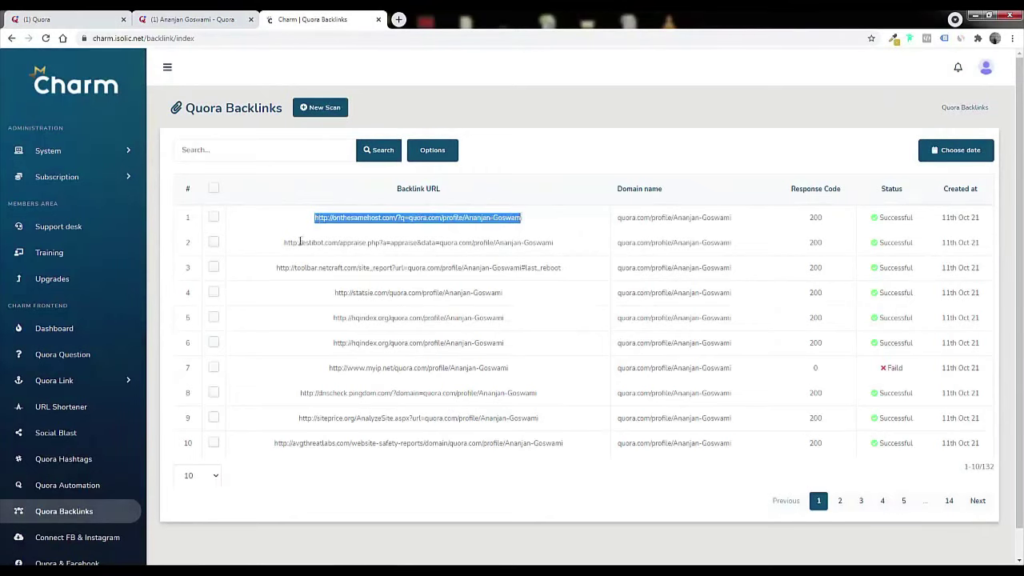
left_click_drag(284, 243, 718, 236)
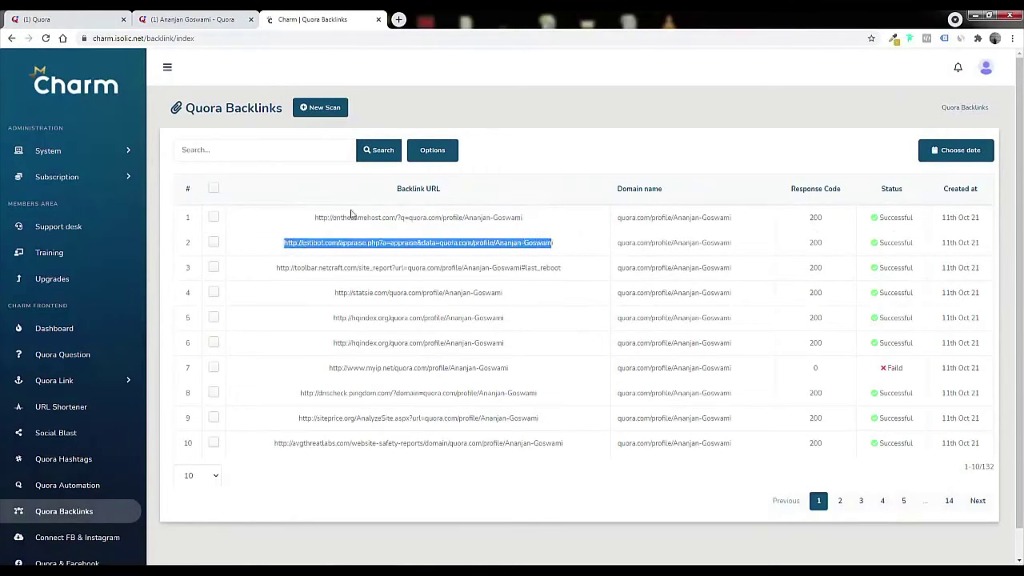
left_click_drag(282, 220, 903, 458)
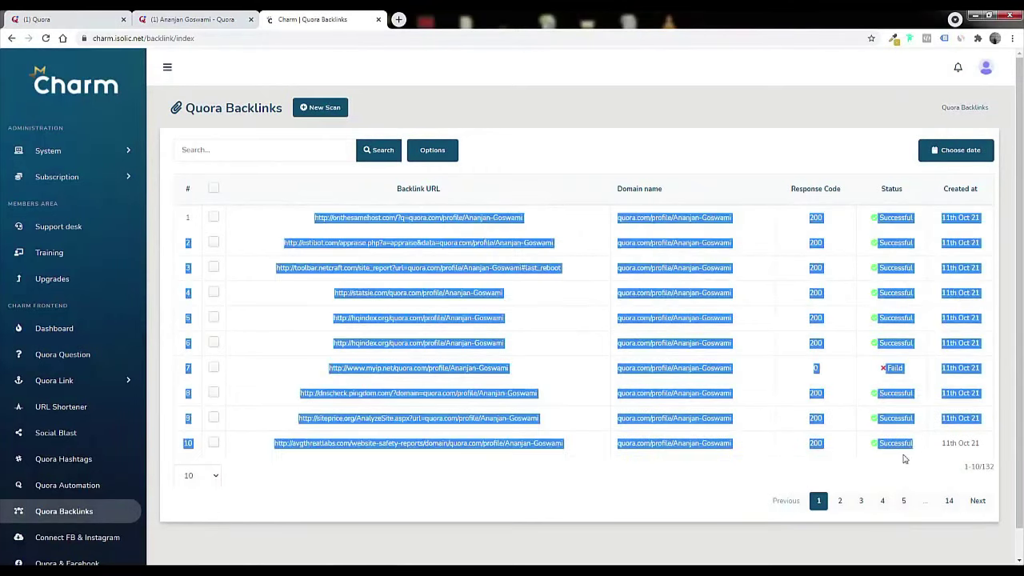
left_click(903, 458)
left_click_drag(623, 217, 725, 218)
left_click_drag(654, 242, 724, 242)
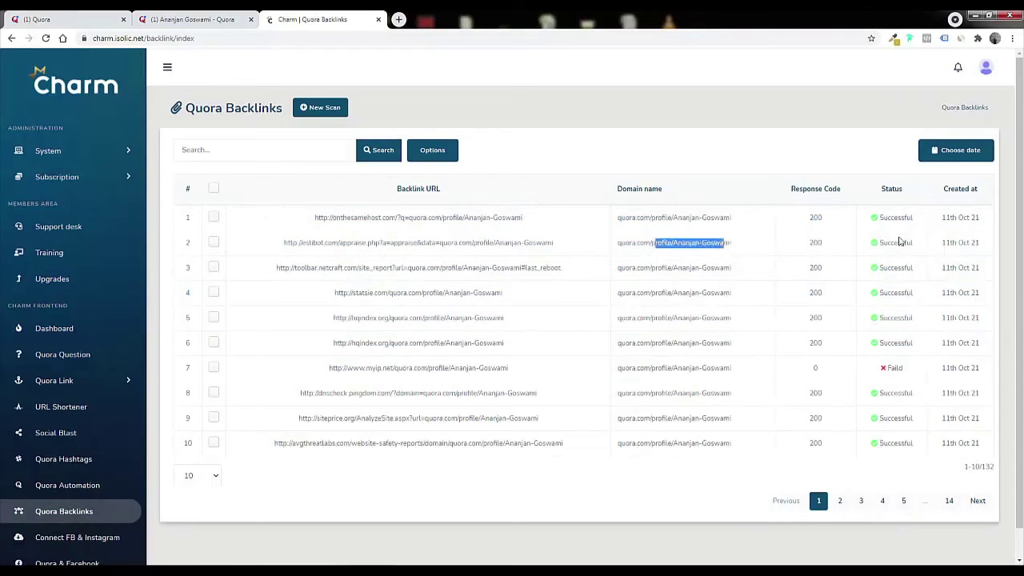
left_click(839, 500)
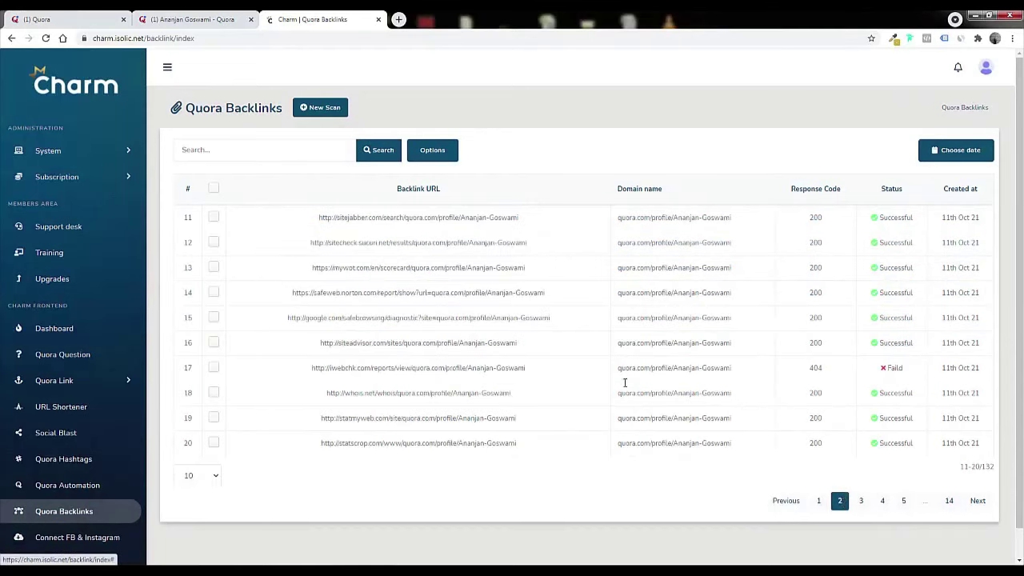
left_click_drag(319, 217, 482, 245)
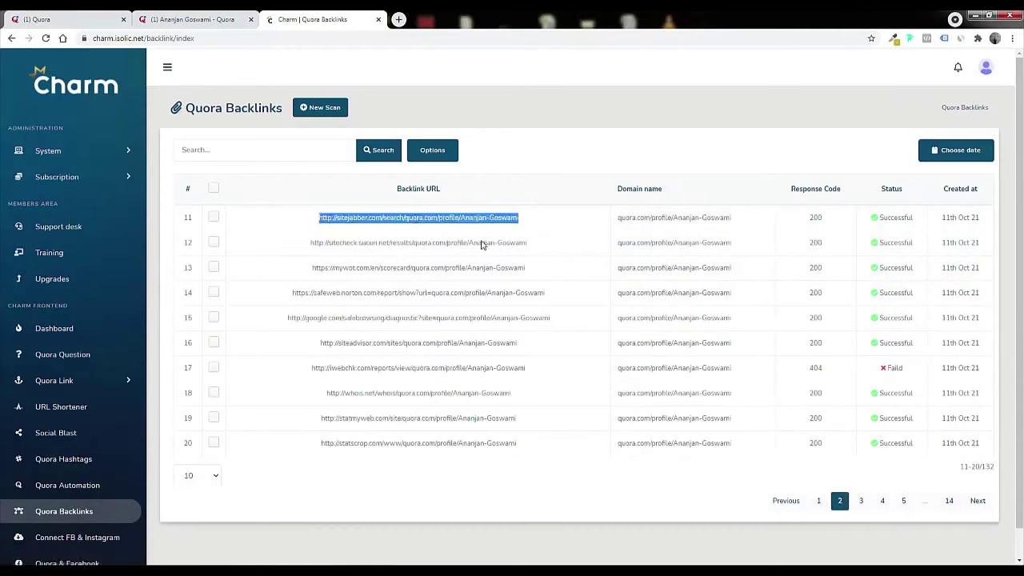
left_click(860, 500)
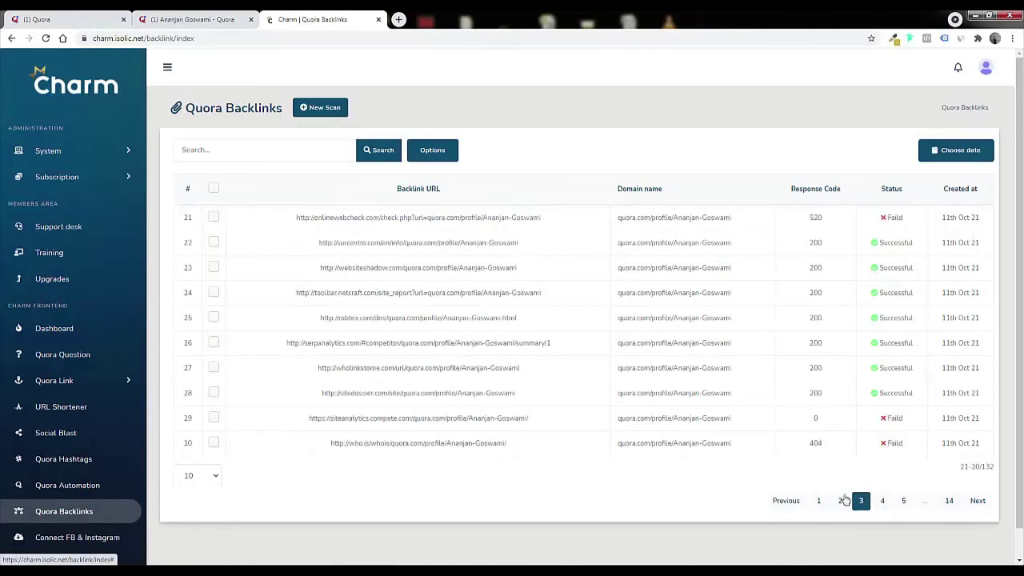
left_click(882, 500)
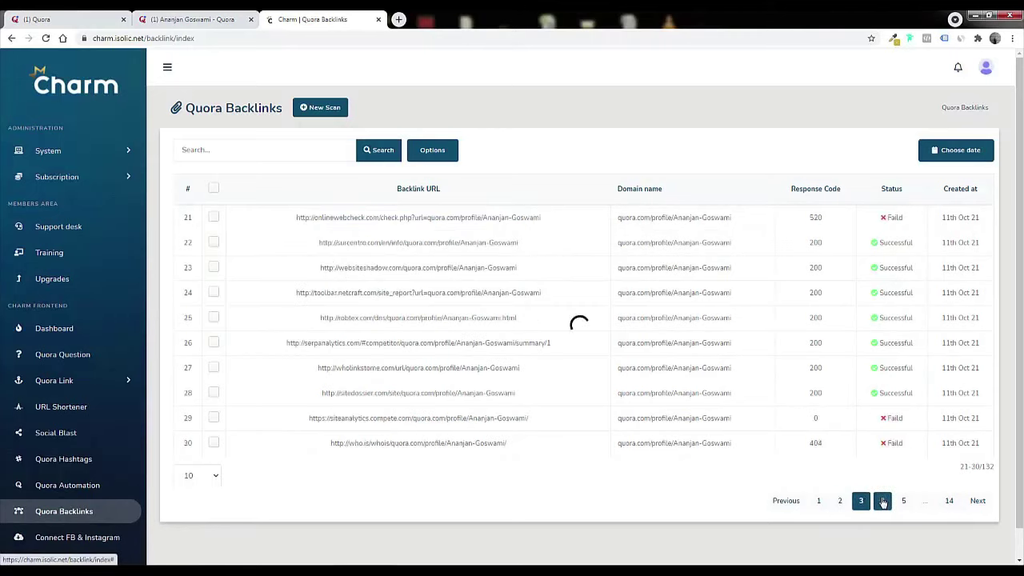
left_click(861, 499)
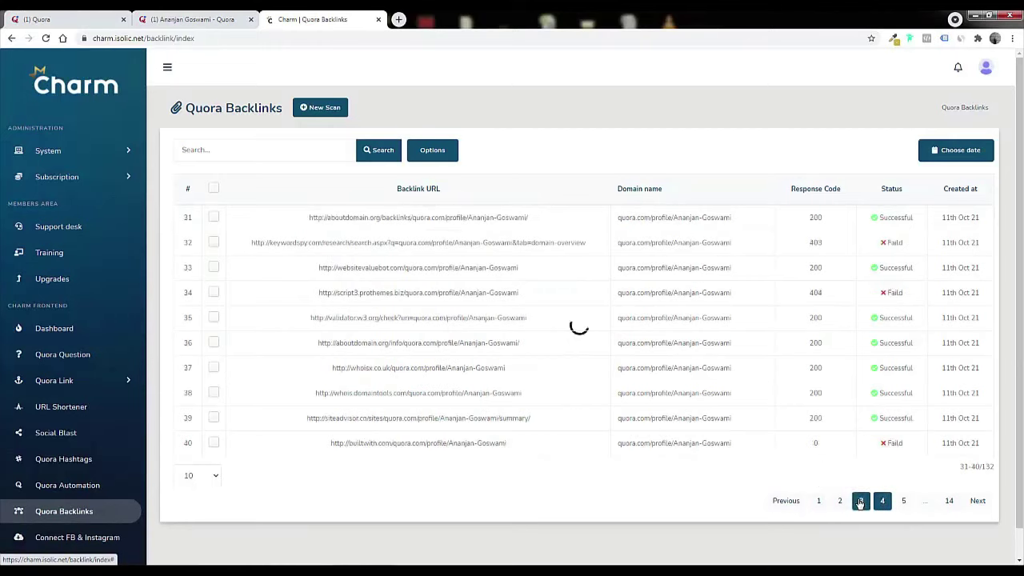
Start connecting FB & Instagram through the Facebook login and continue as the signed-in account.
scroll(80, 464, "down", 2)
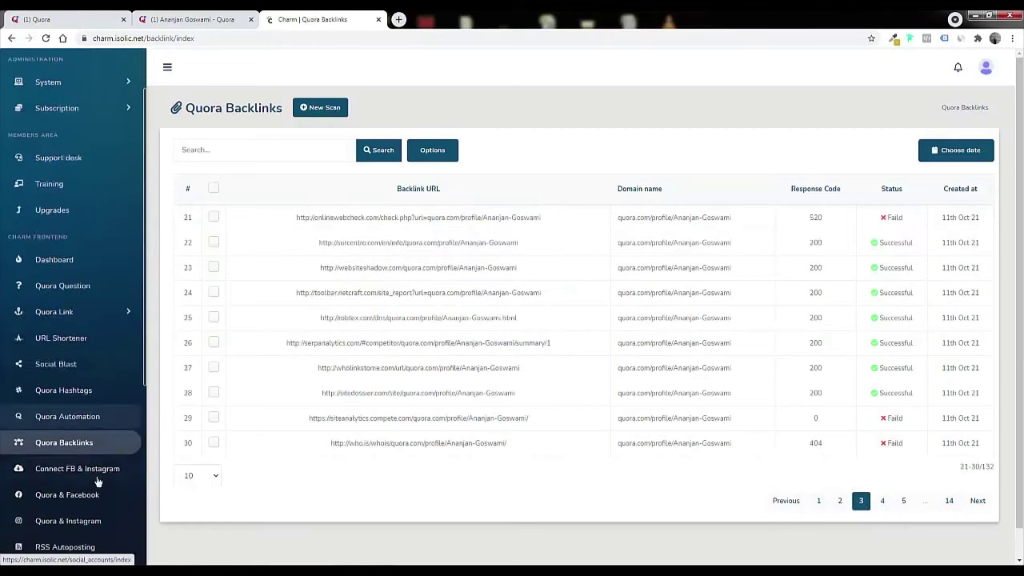
left_click(108, 391)
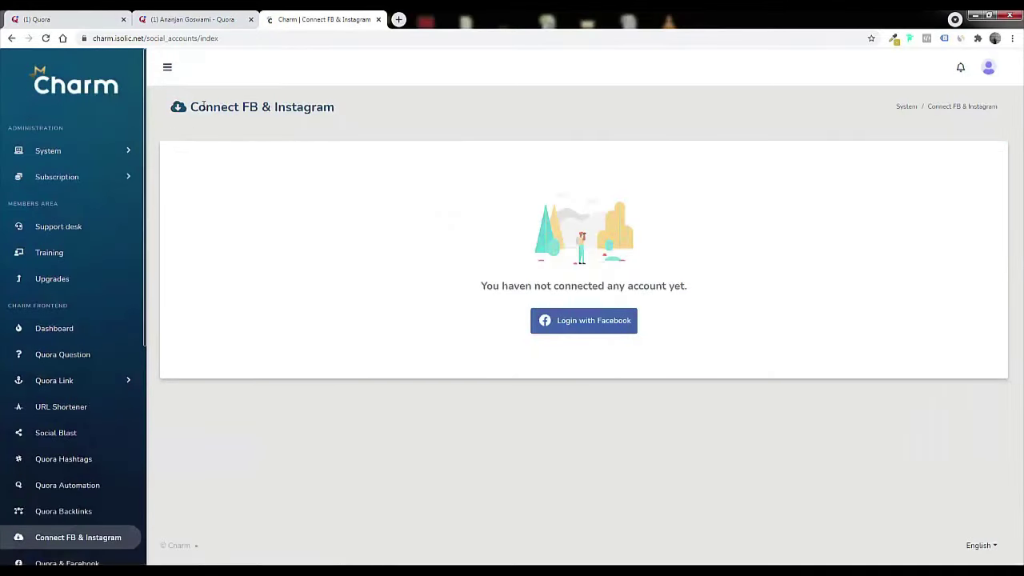
left_click_drag(192, 107, 318, 107)
left_click(590, 323)
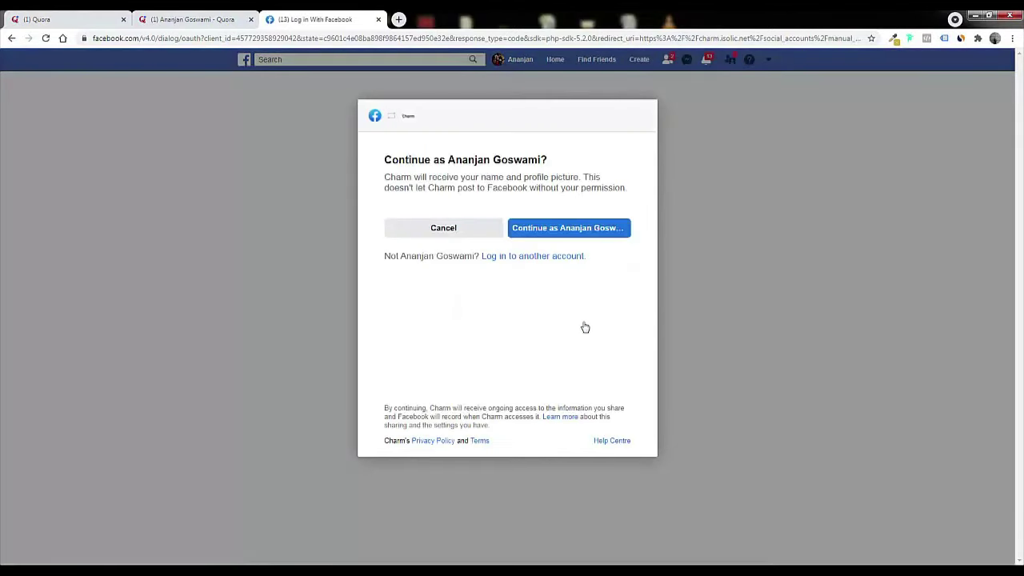
left_click(562, 230)
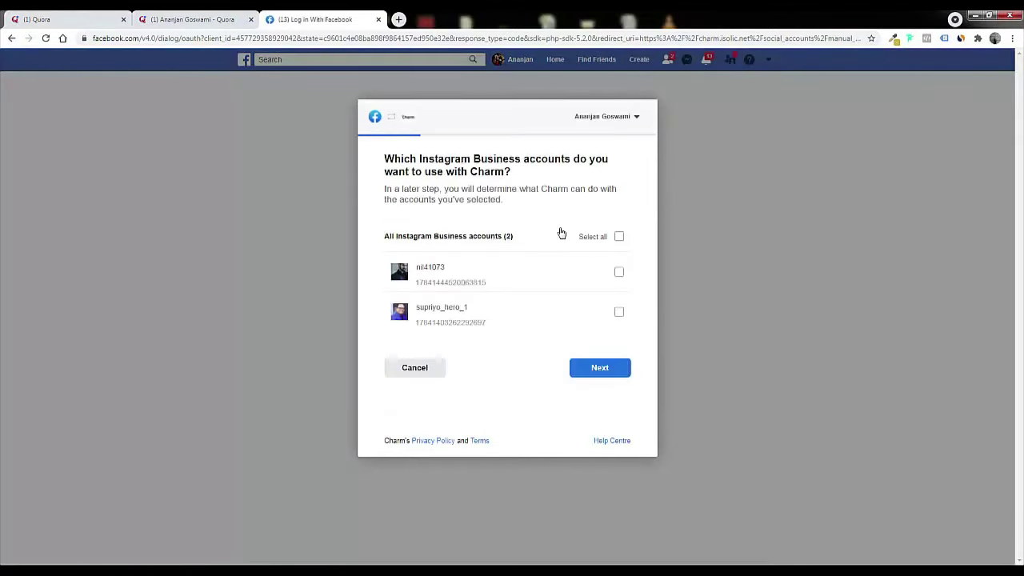
Grant Charm access to all Instagram Business accounts and all Facebook Pages, and finish linking.
left_click(618, 236)
left_click(611, 374)
left_click(609, 225)
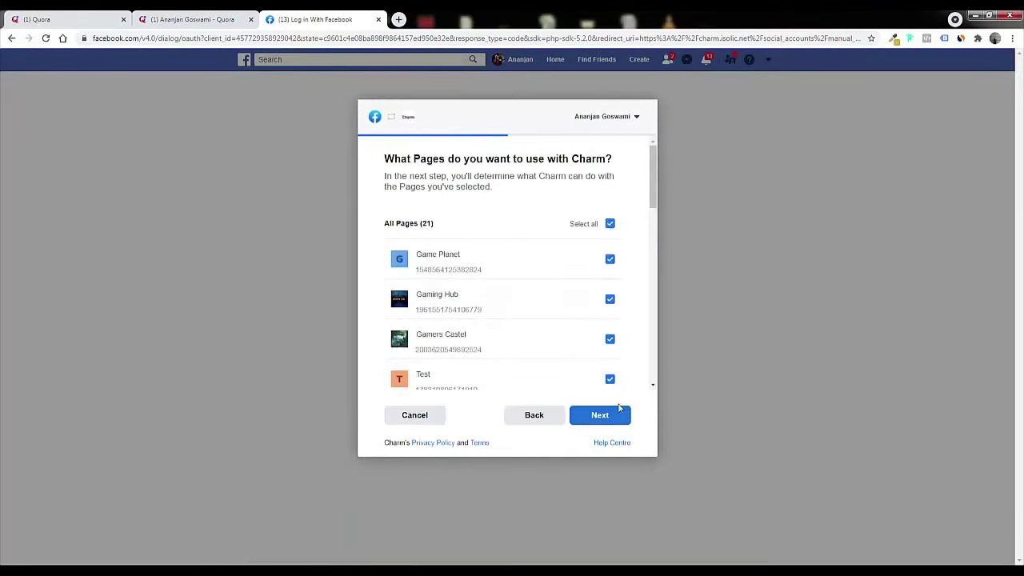
left_click(606, 416)
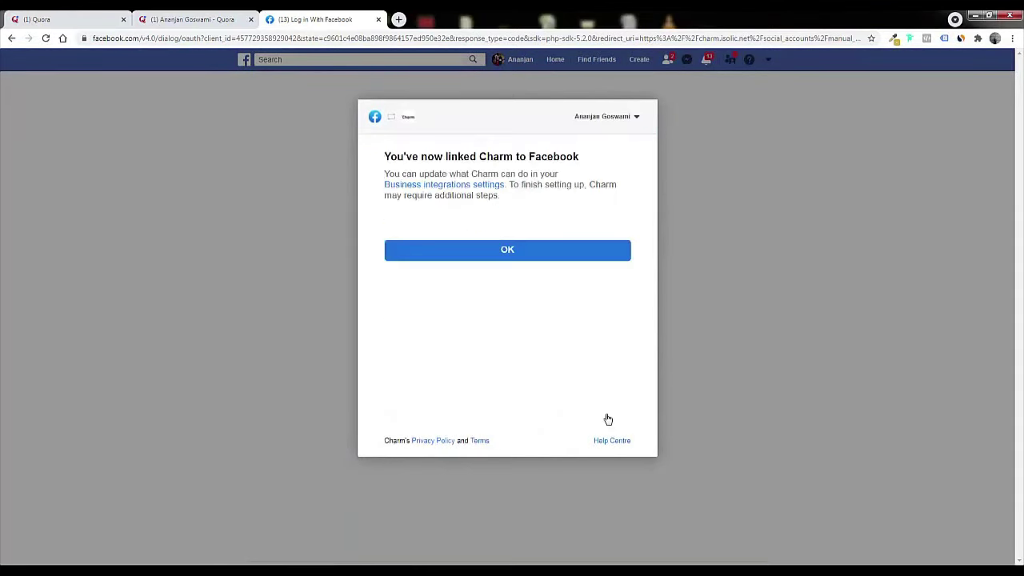
left_click(505, 251)
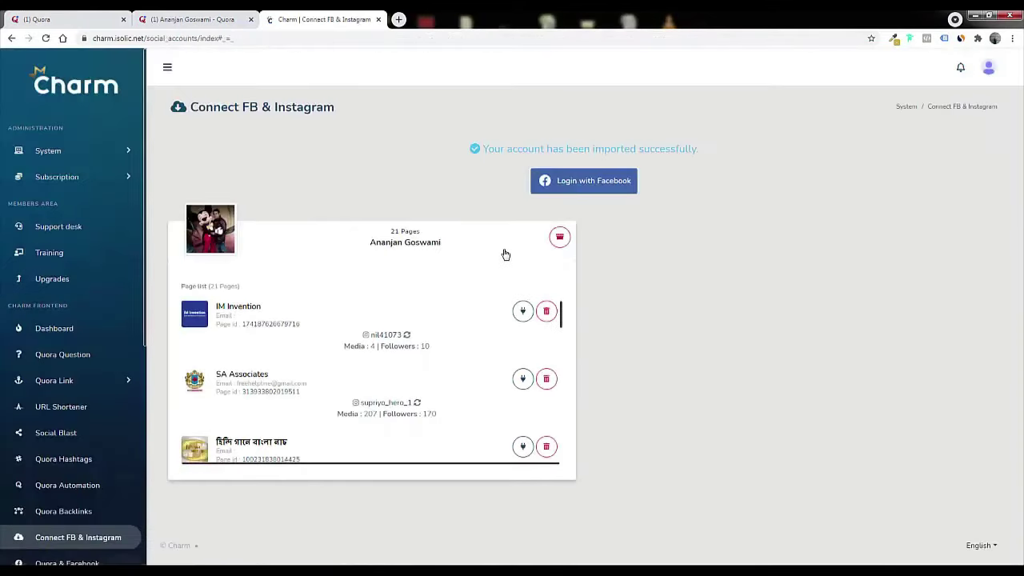
left_click_drag(491, 149, 701, 149)
Enable the bot connection for the IM Invention page.
left_click(522, 312)
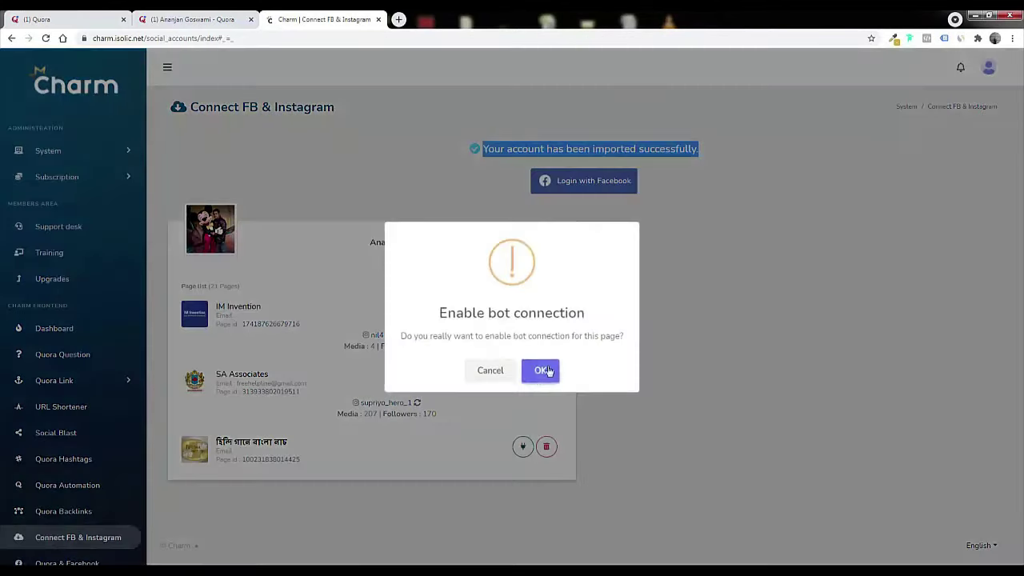
left_click(539, 372)
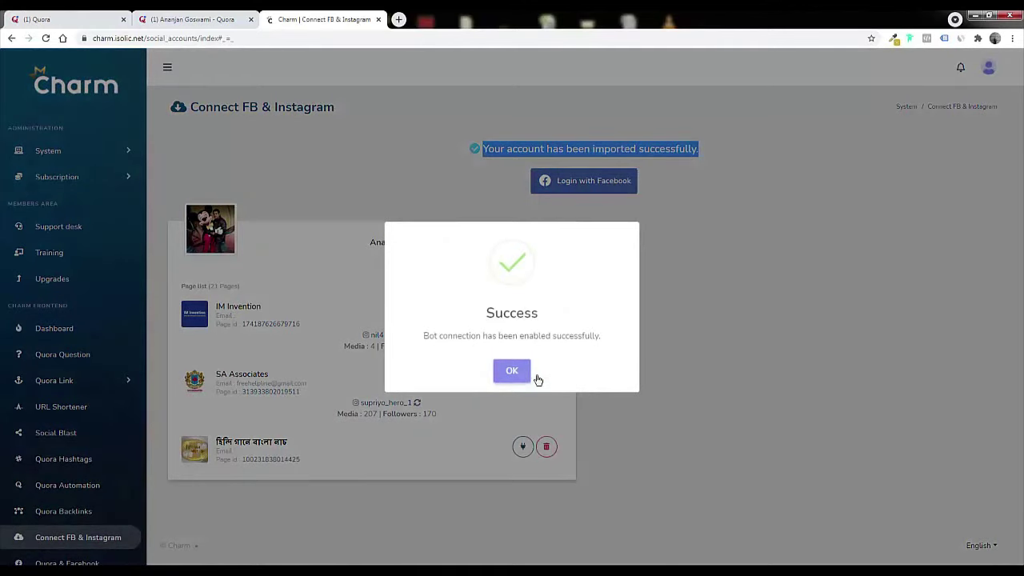
left_click(517, 378)
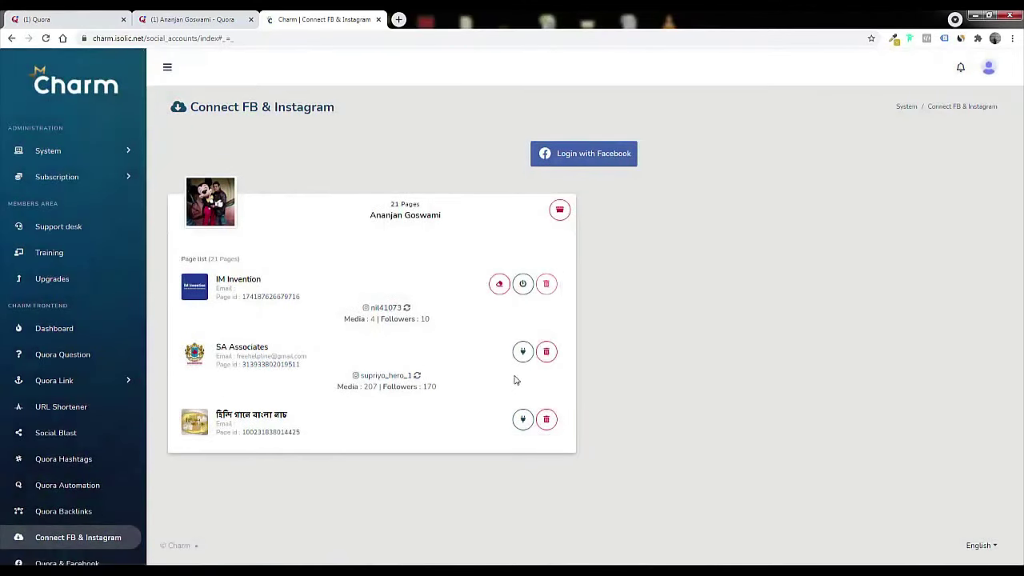
Start a new multimedia post from the Quora & Facebook section's Facebook Poster.
scroll(69, 536, "down", 2)
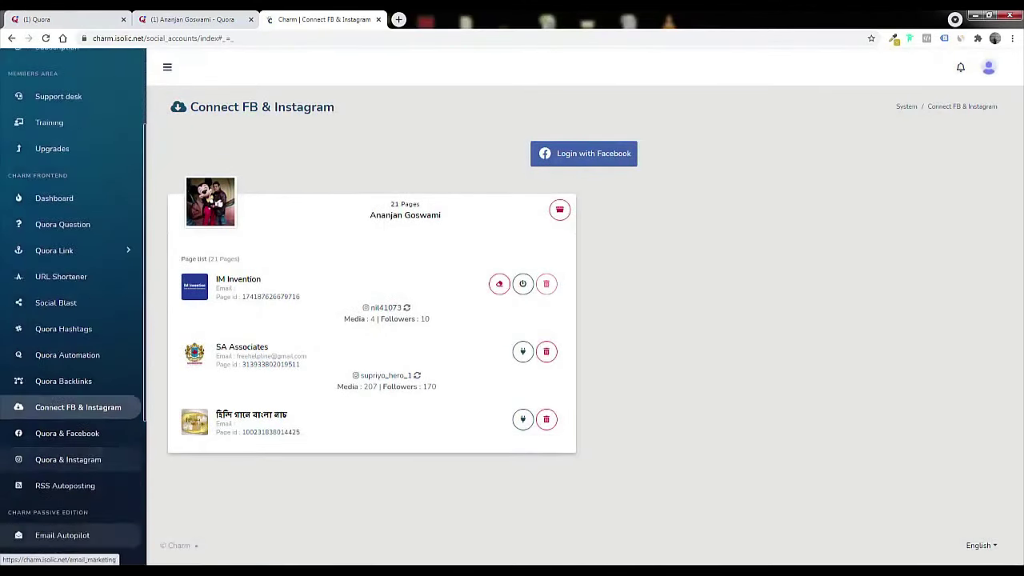
left_click(90, 436)
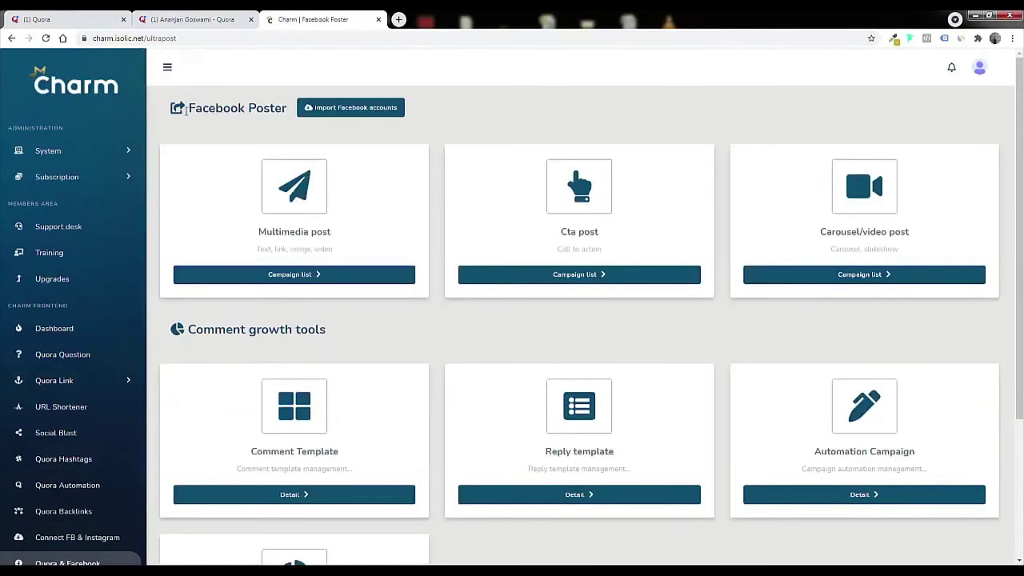
left_click_drag(188, 108, 284, 108)
left_click(304, 274)
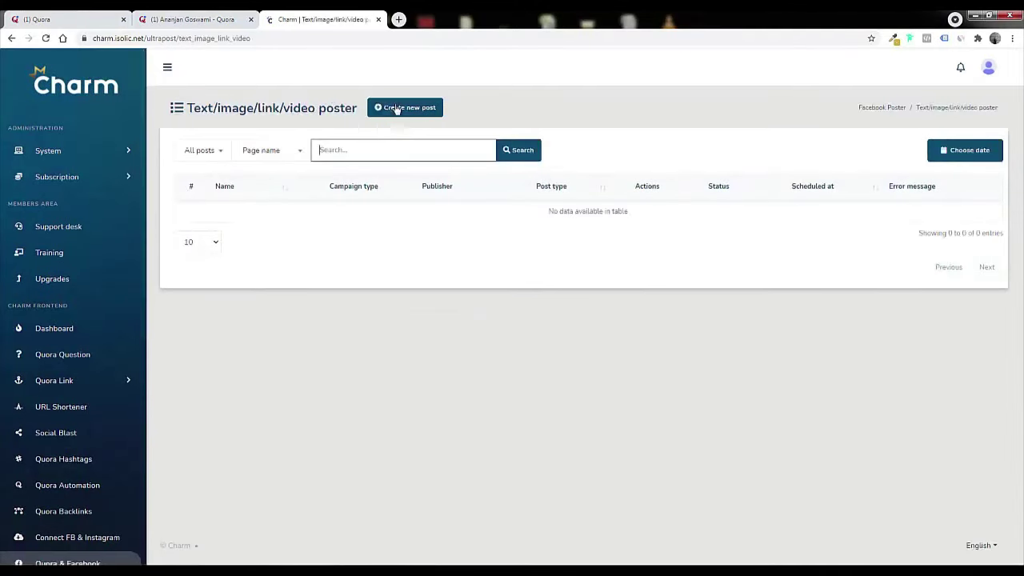
left_click(396, 109)
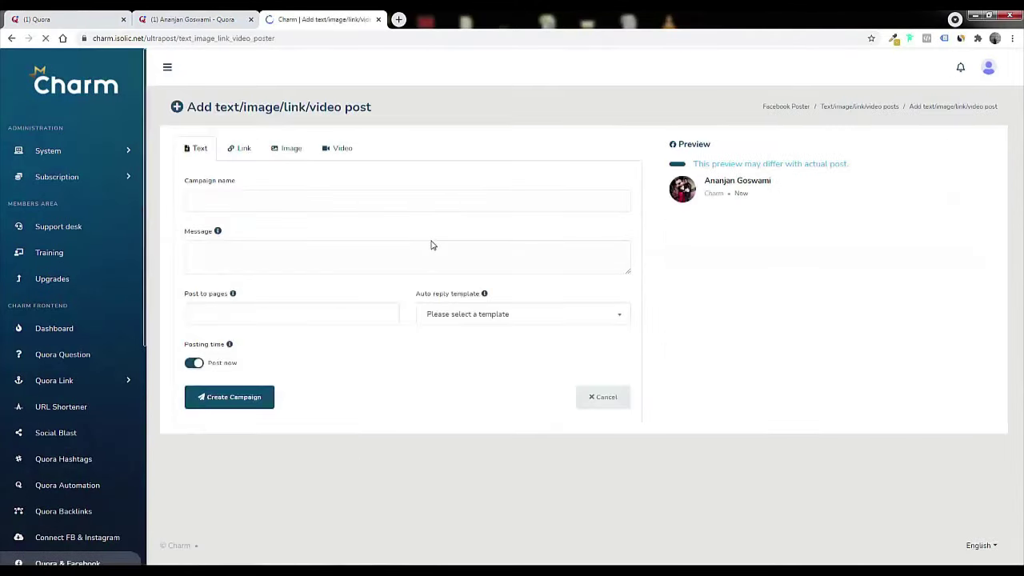
Make it a link post and name the campaign "FB Post".
left_click(237, 150)
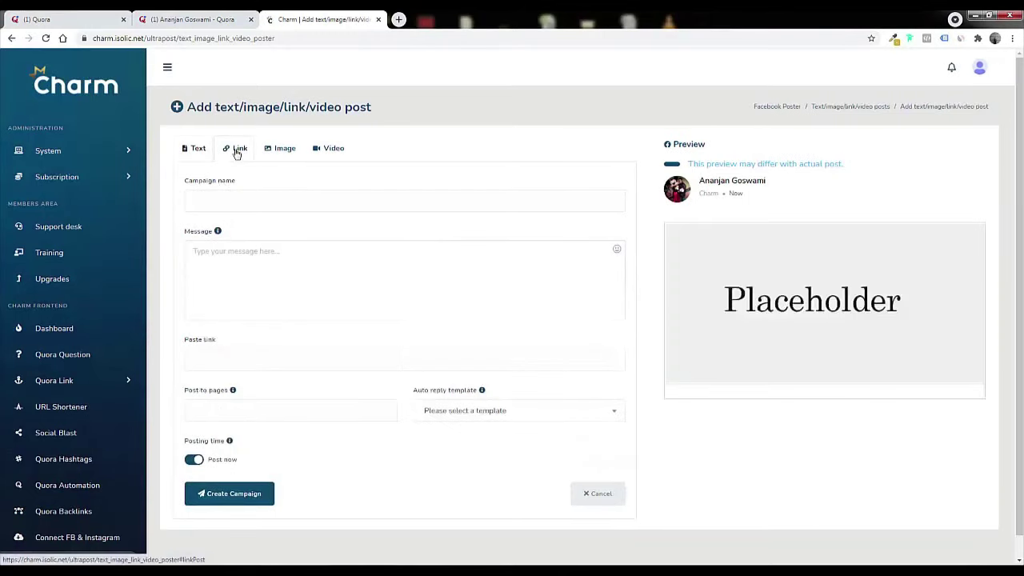
left_click(249, 199)
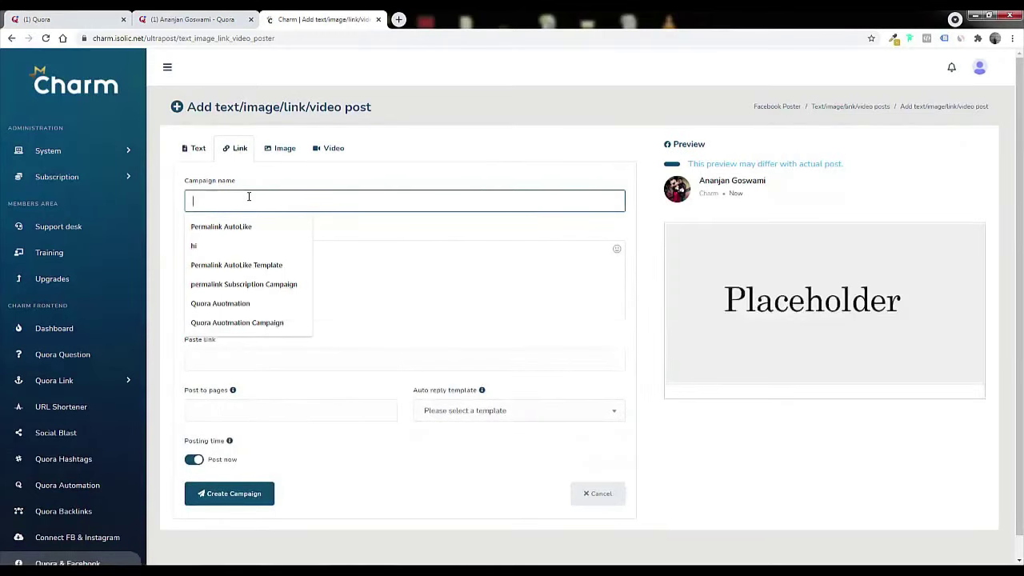
type("FB Post")
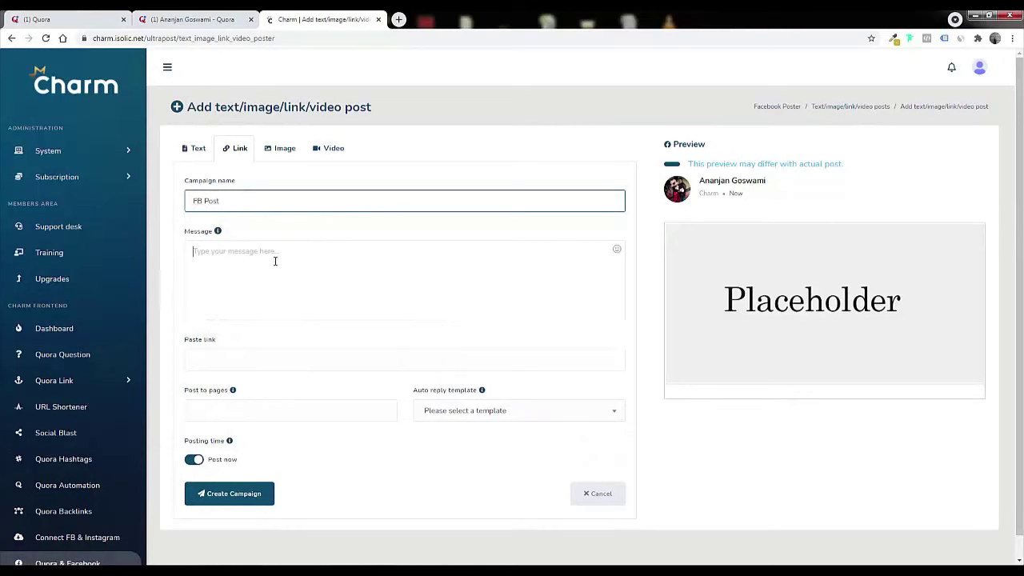
Copy the profile URL from the open Quora profile page and enter "Follow me on Quora" as the post's message.
left_click(274, 256)
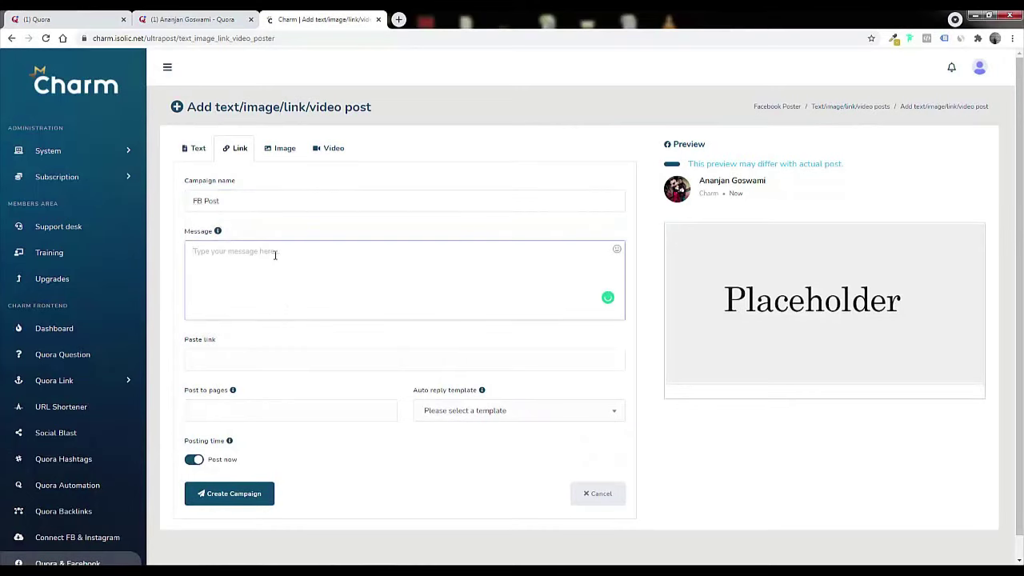
left_click(159, 22)
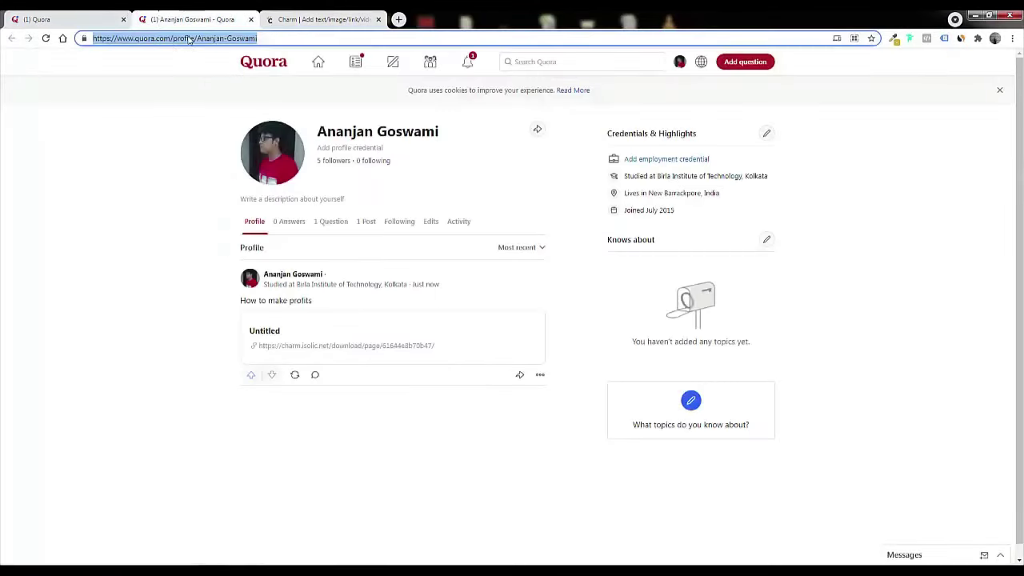
left_click(276, 19)
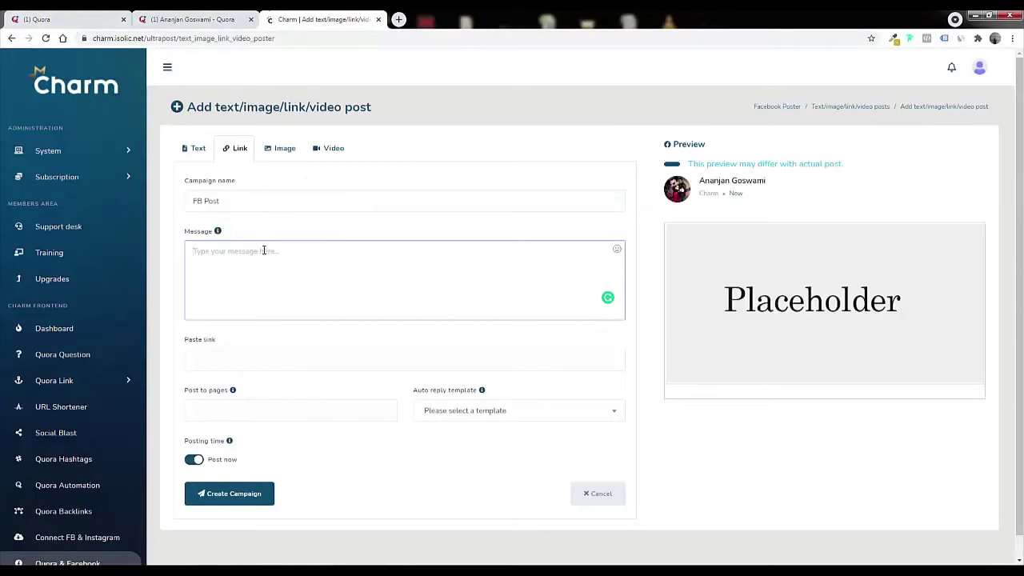
type("Follow me on")
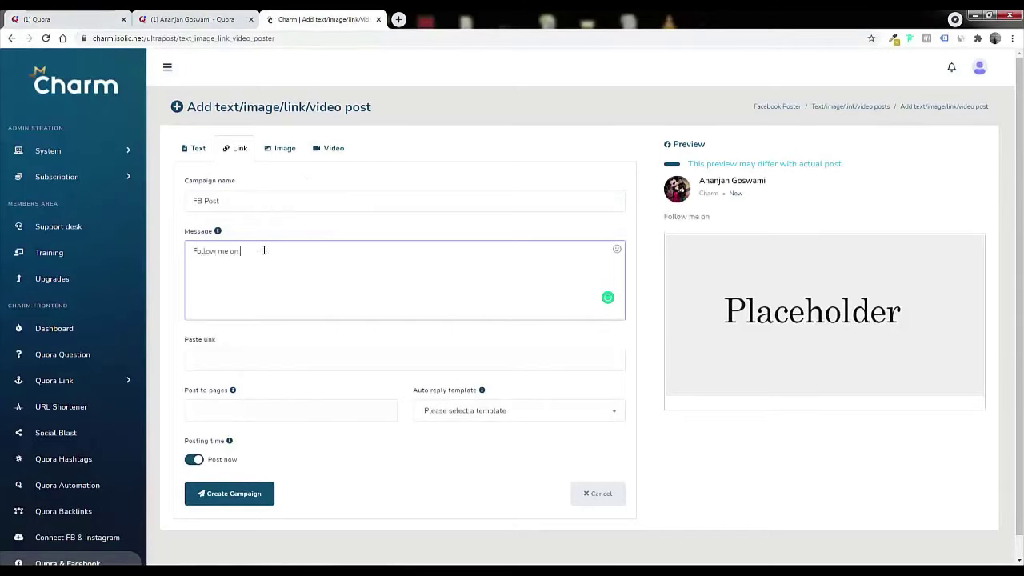
type(" Quora")
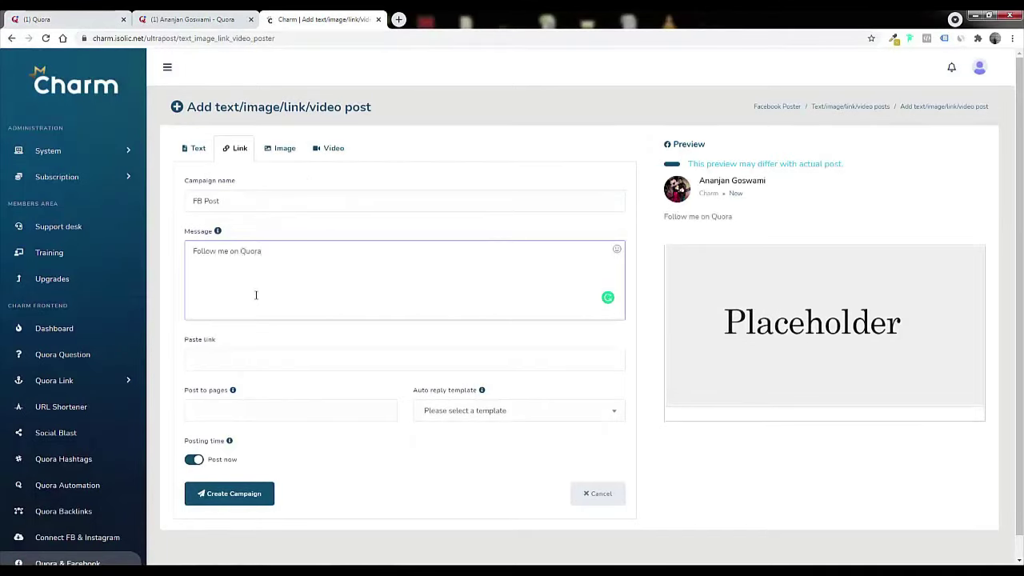
Paste the Quora profile URL as the post's link and choose TestFinal as the page to post to.
left_click(272, 361)
right_click(274, 359)
left_click(299, 422)
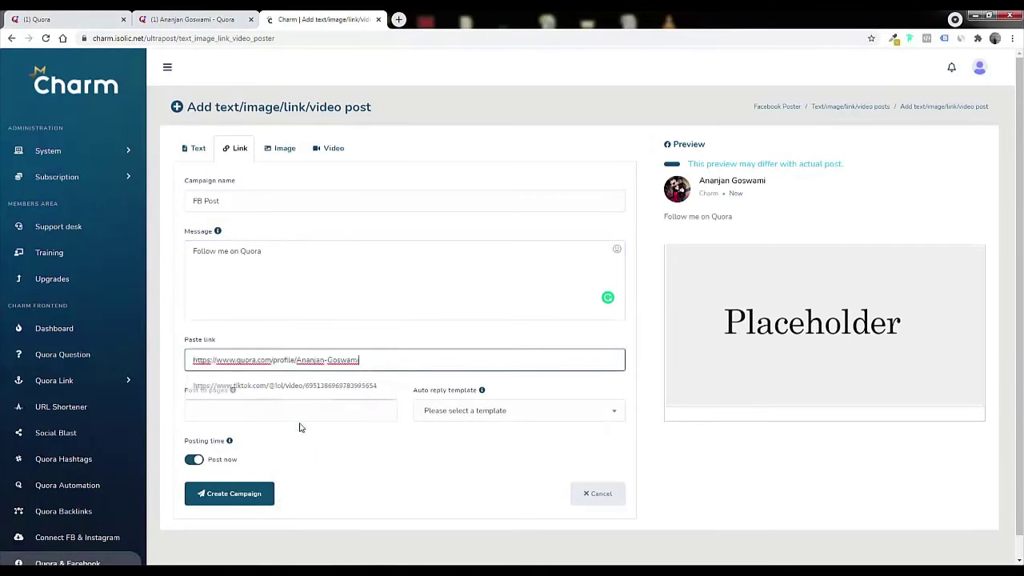
left_click(445, 339)
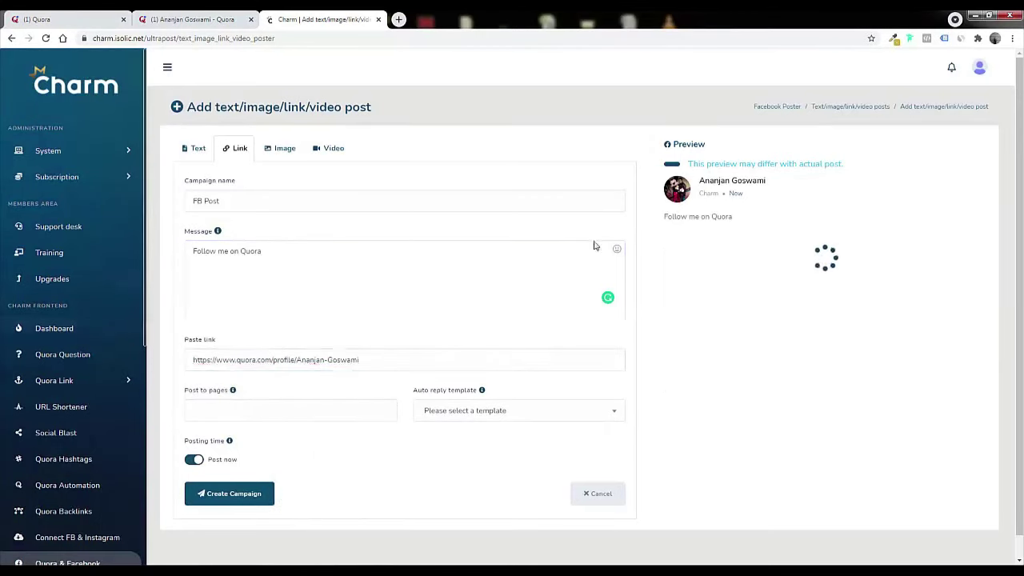
left_click(265, 411)
left_click(262, 463)
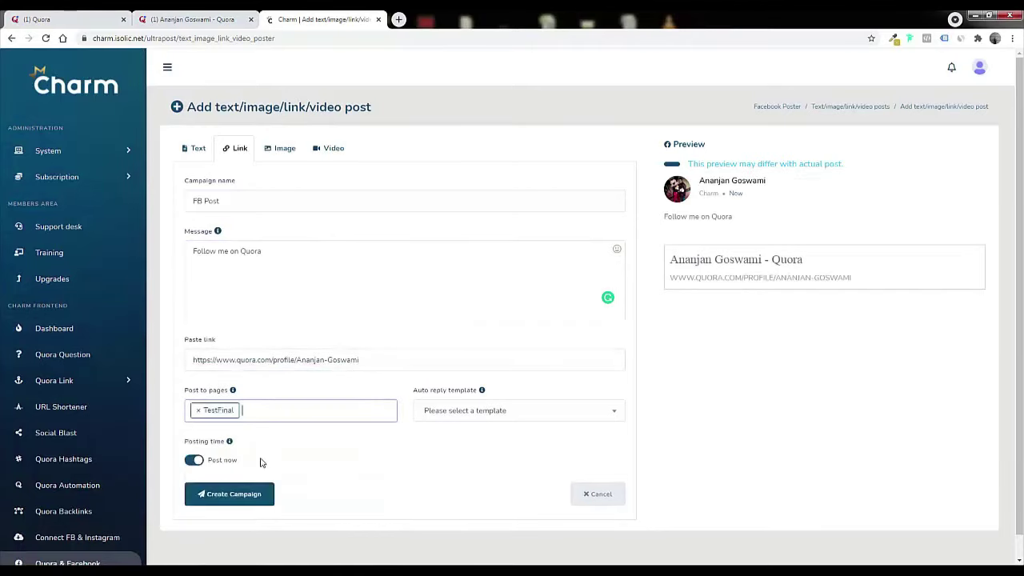
Add IM Invention to the pages to post to and create the campaign with immediate posting.
left_click(283, 411)
scroll(276, 496, "down", 2)
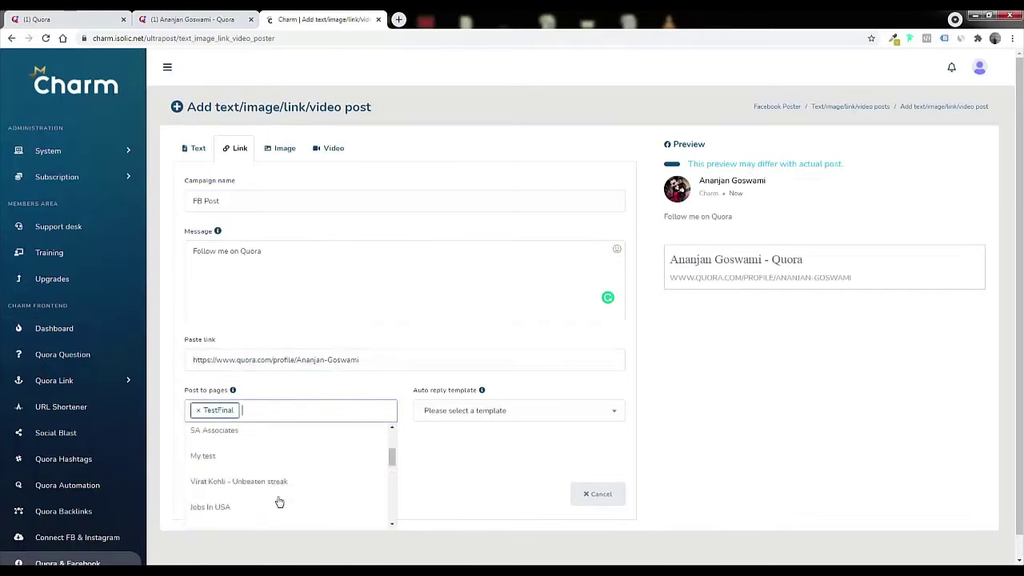
scroll(274, 493, "up", 2)
left_click(274, 488)
left_click(254, 495)
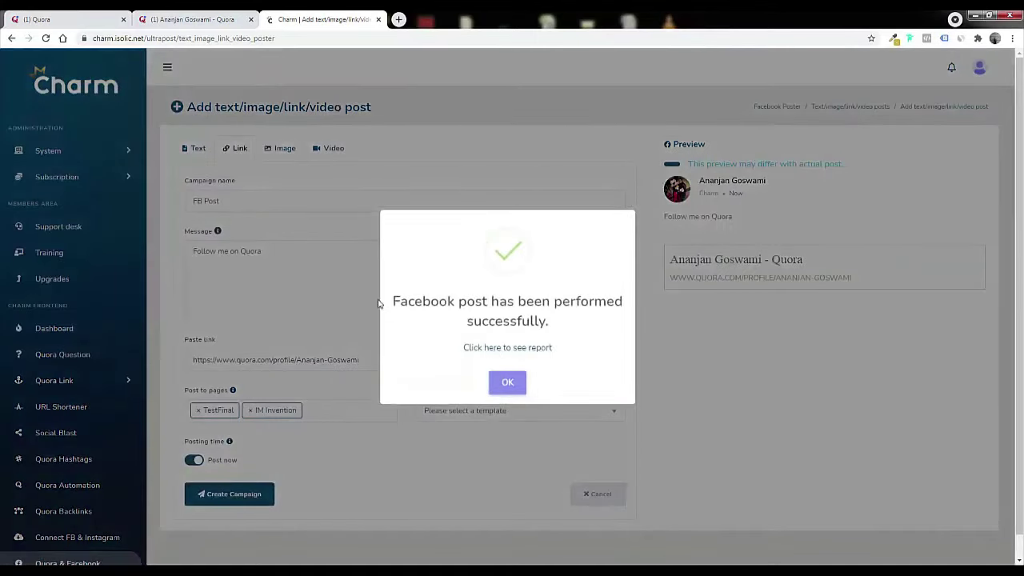
Open the campaign report, examine the published IM Invention post on Facebook, and return to the report.
left_click_drag(382, 302, 558, 321)
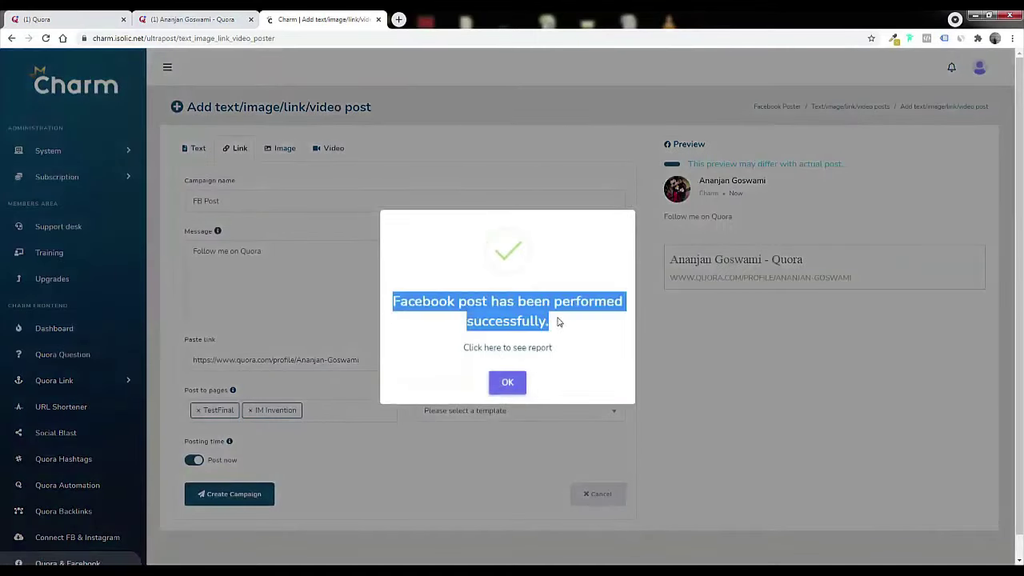
left_click(540, 354)
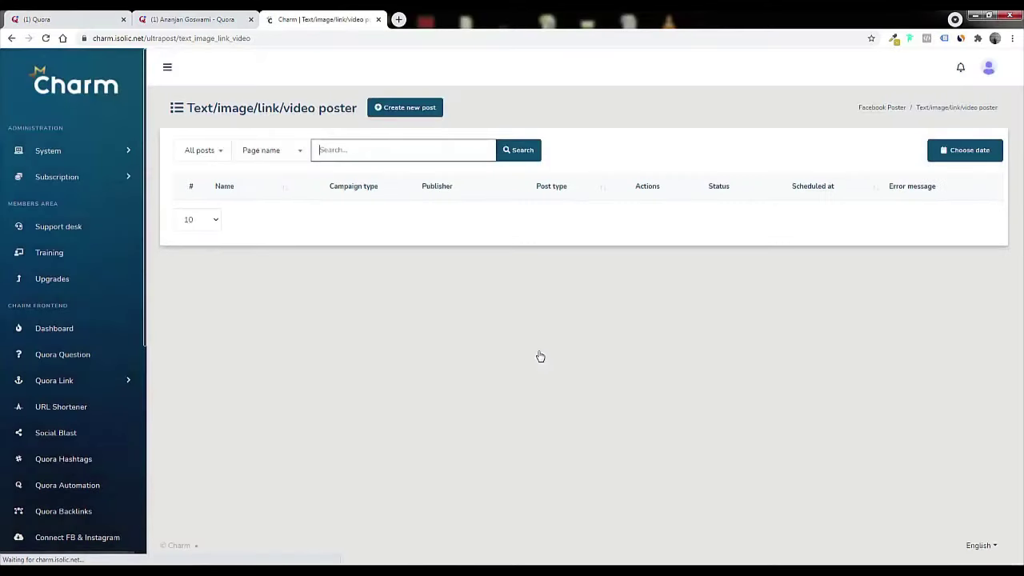
left_click_drag(291, 248, 393, 242)
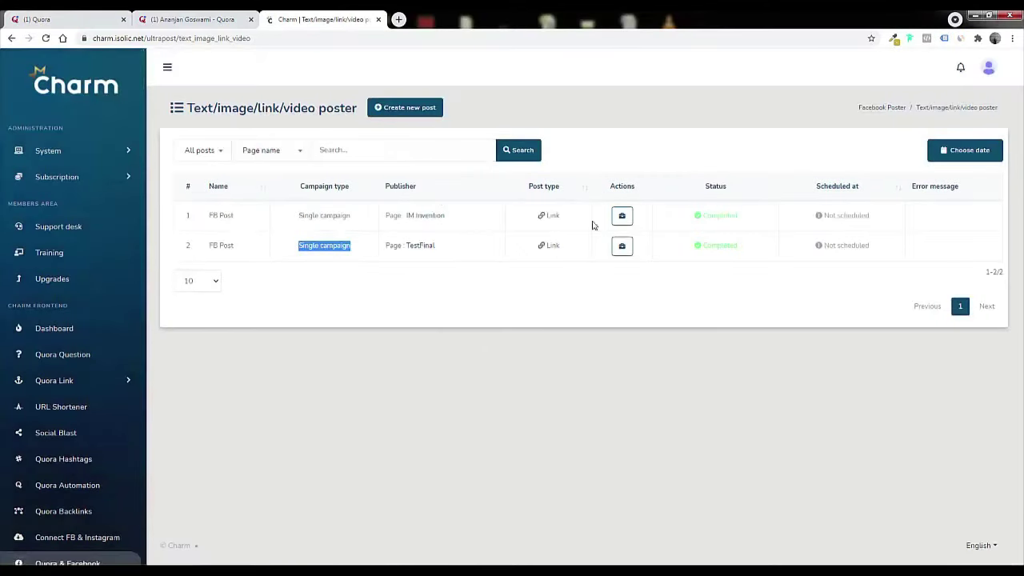
left_click(621, 215)
left_click(653, 216)
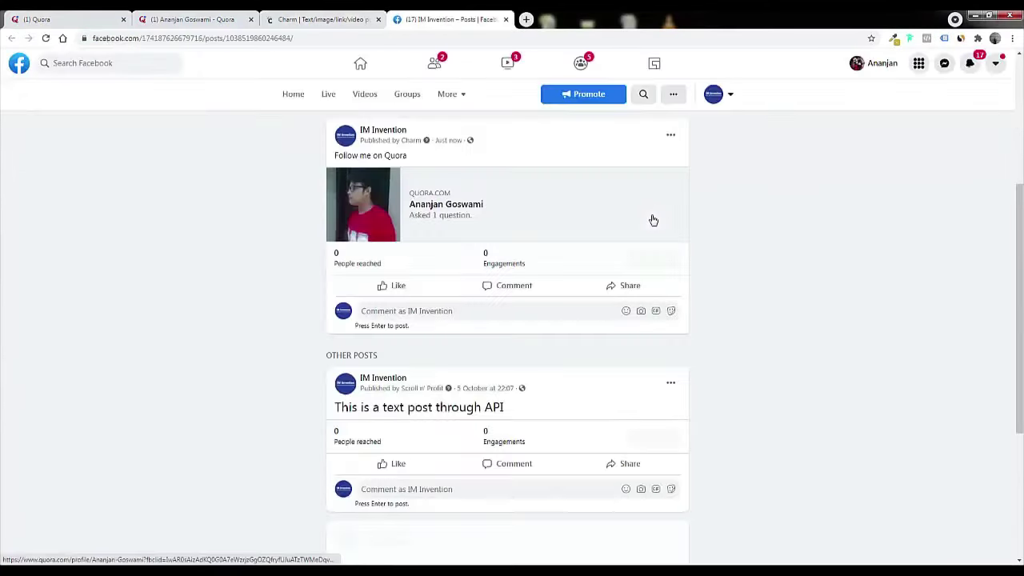
left_click_drag(336, 155, 459, 140)
double_click(409, 140)
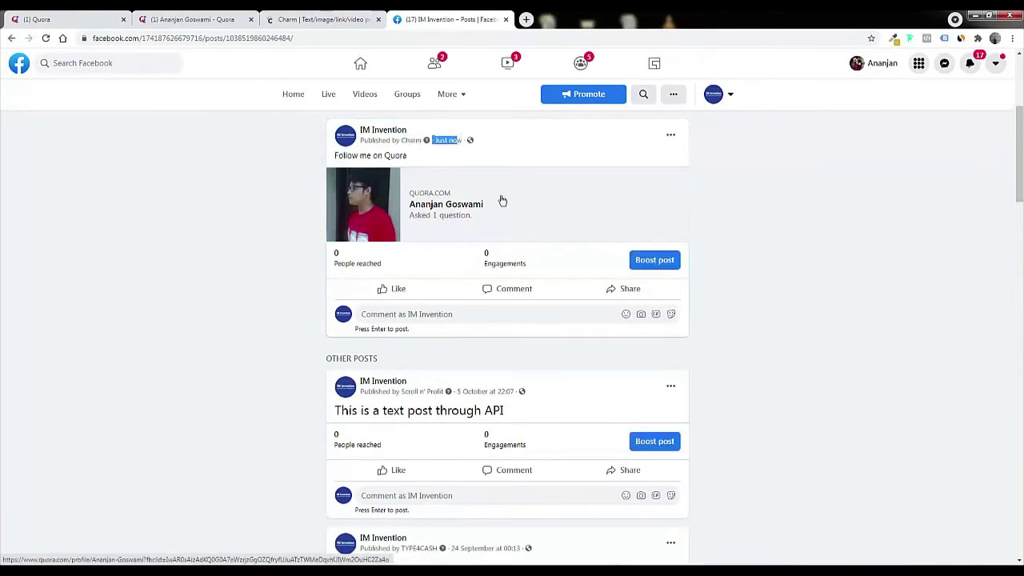
left_click(505, 20)
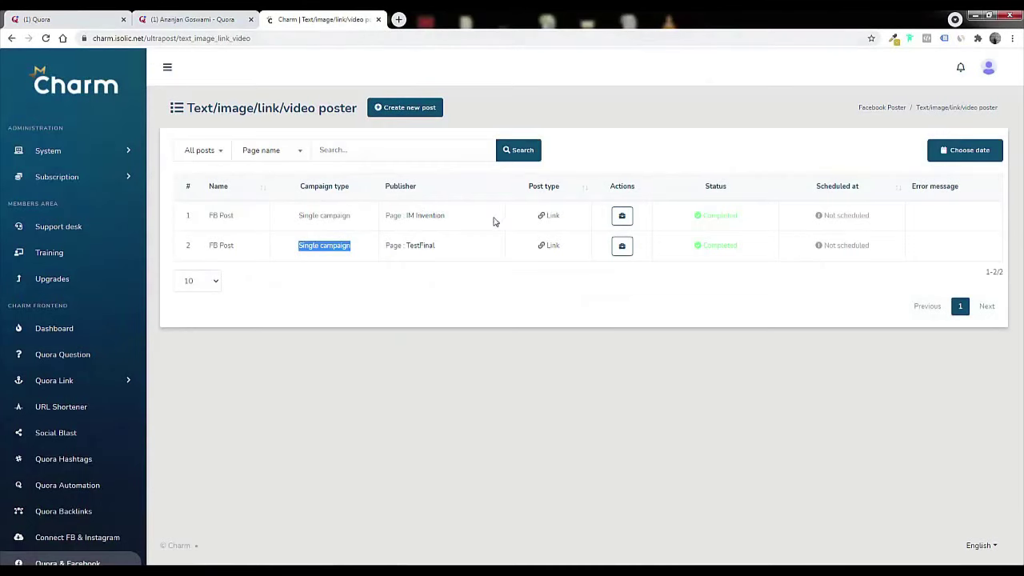
Open the Automation Campaign details under Comment growth tools in the Quora & Facebook section.
left_click(68, 563)
scroll(320, 441, "down", 2)
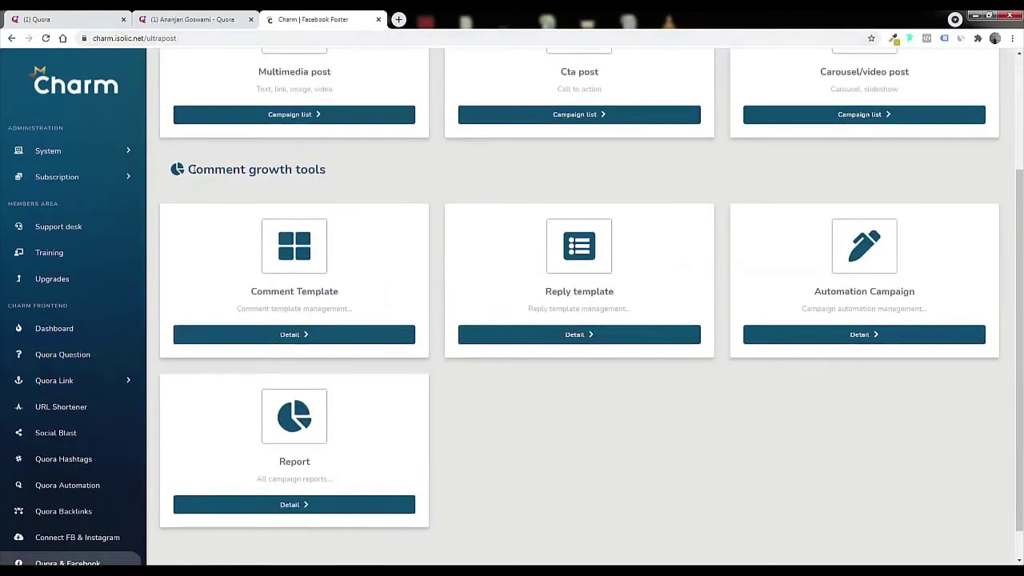
left_click_drag(188, 170, 326, 169)
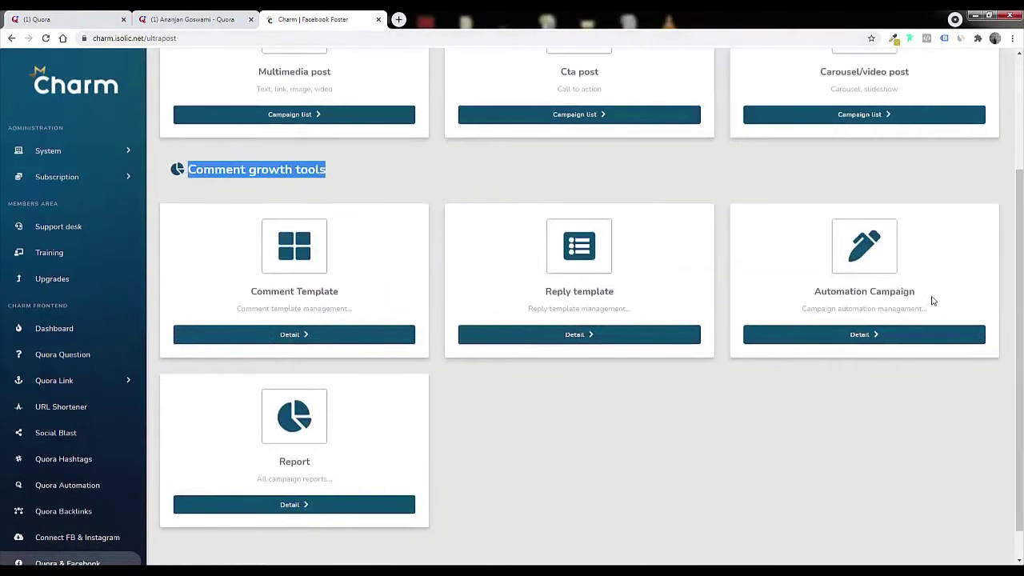
left_click(864, 339)
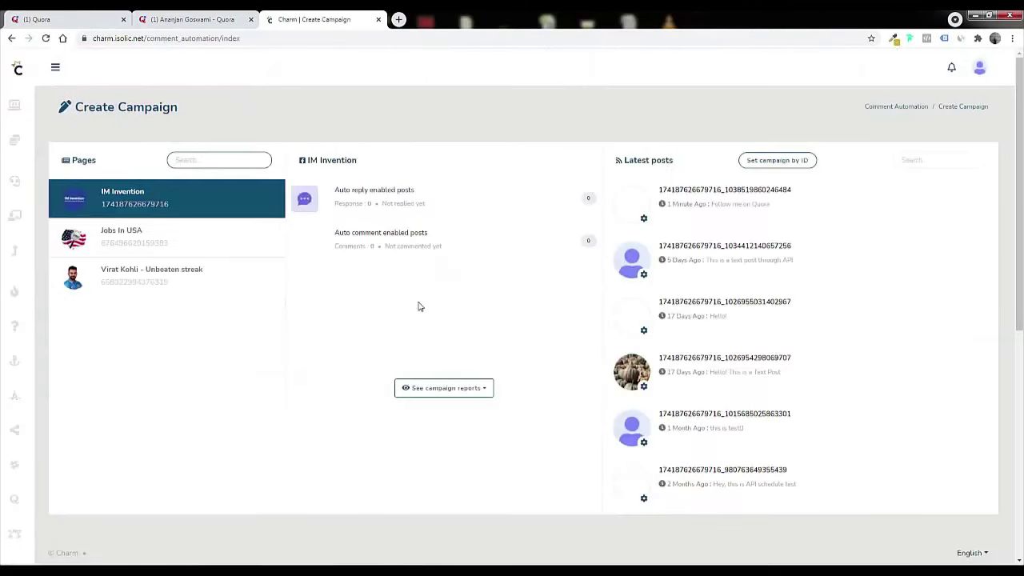
Leave the instant comment "This is Charm demo comment" on the "Achieve Job Success" post of the Jobs In USA page.
left_click(200, 229)
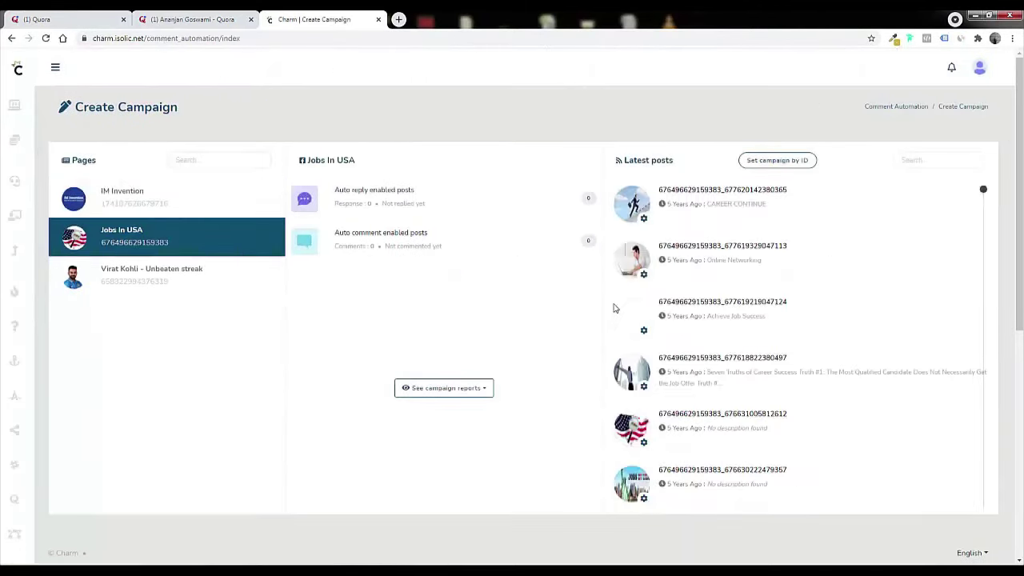
left_click(646, 334)
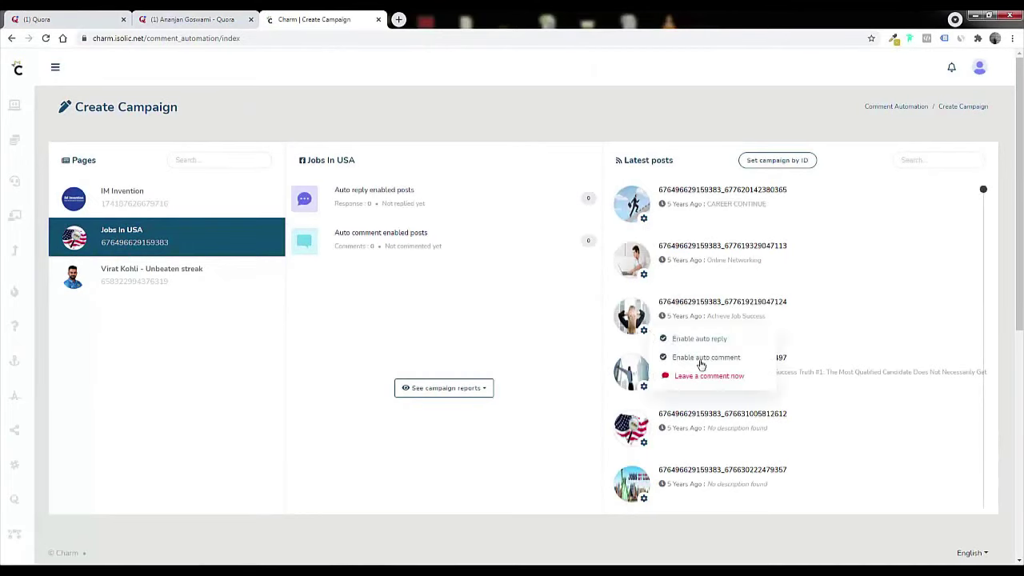
left_click(705, 380)
left_click(464, 141)
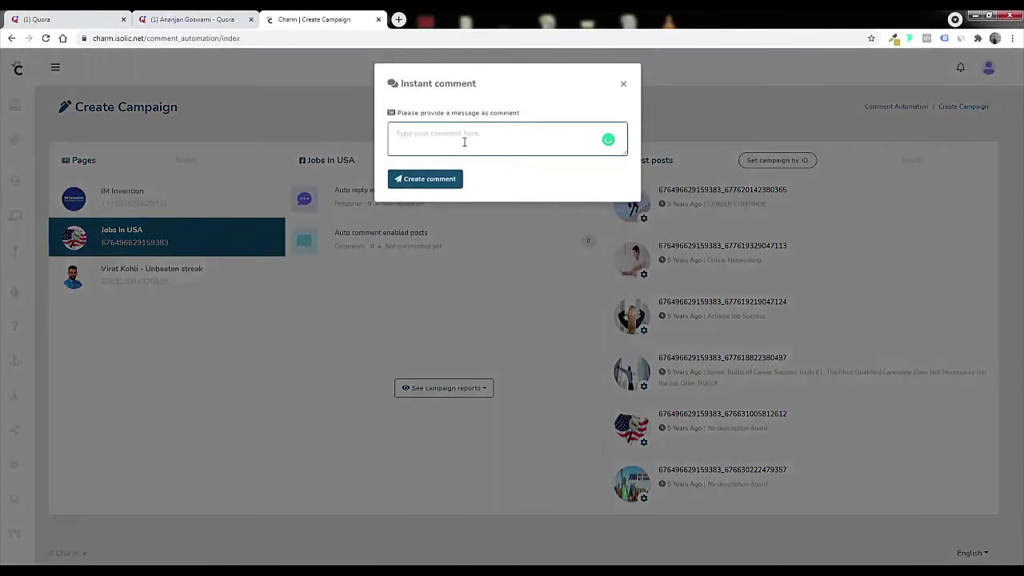
type("This is Charm demo comment")
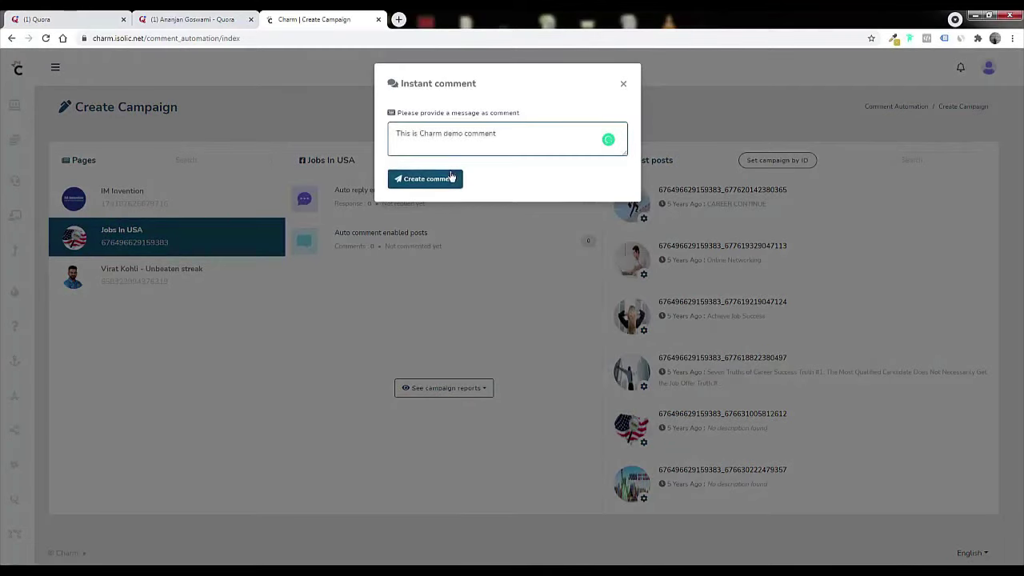
left_click(450, 178)
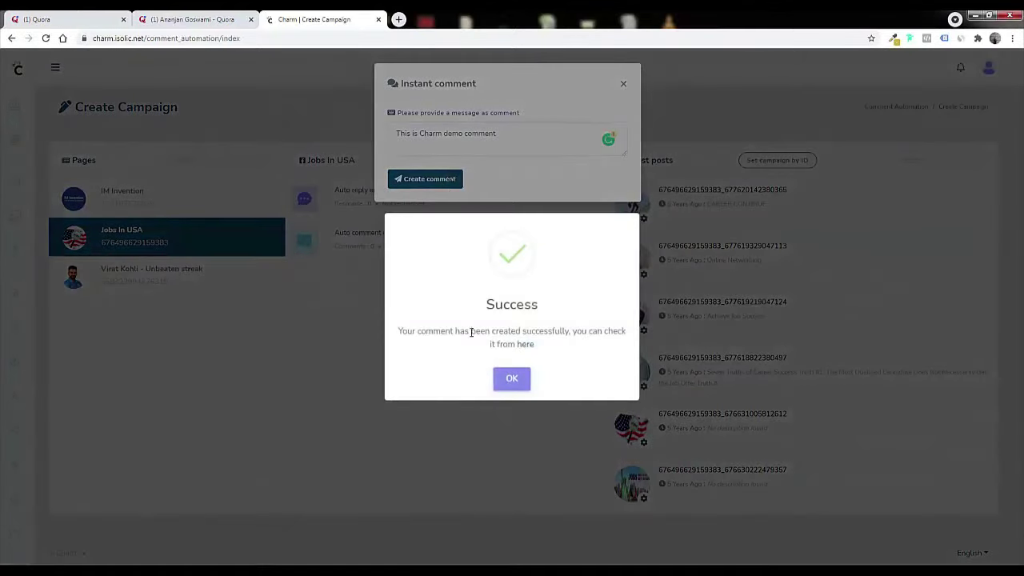
Check the new comment on the Facebook post, including its publisher label, and dismiss the comment dialogs in Charm.
left_click(525, 344)
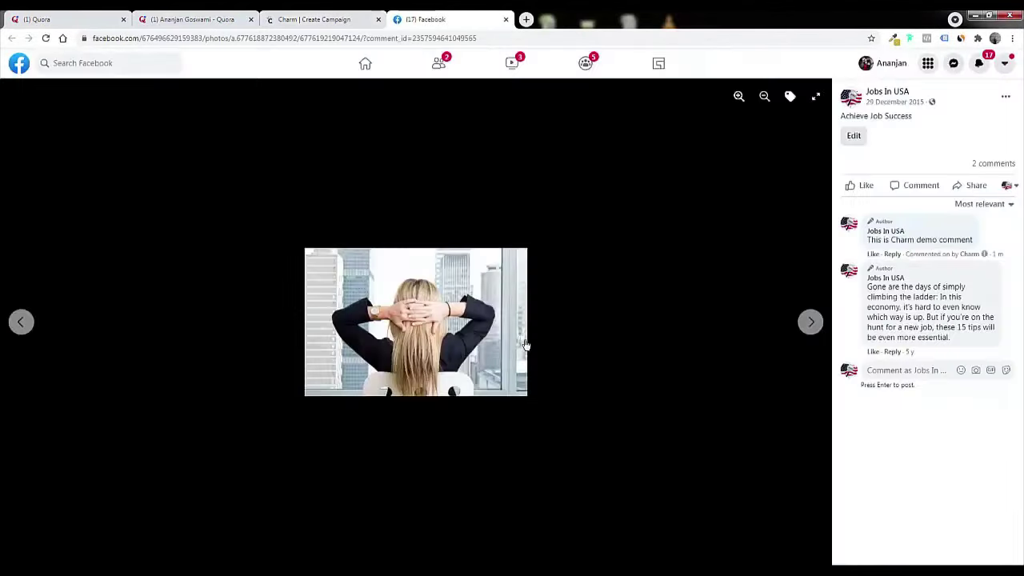
left_click_drag(866, 242, 973, 240)
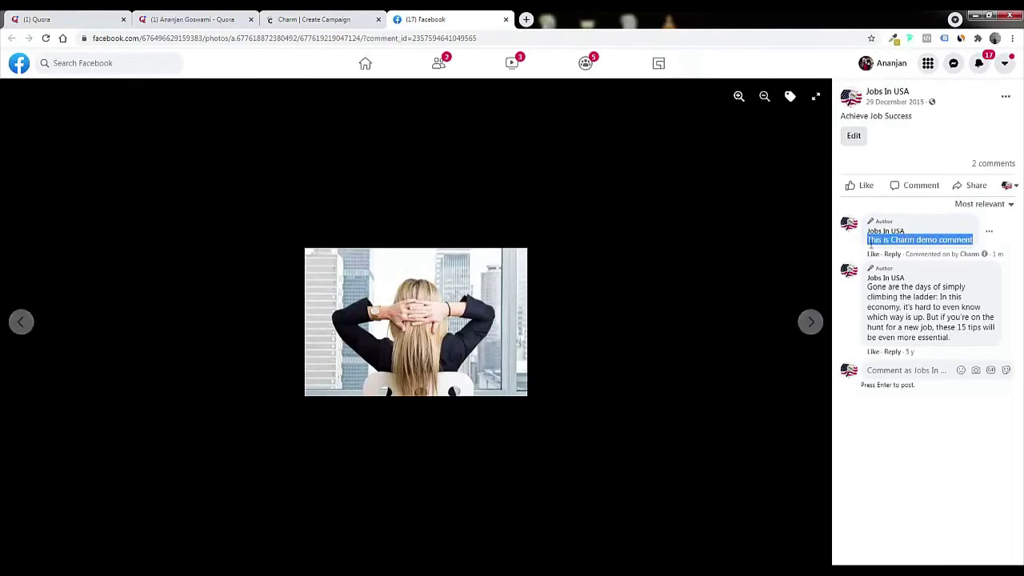
left_click(962, 254)
double_click(967, 255)
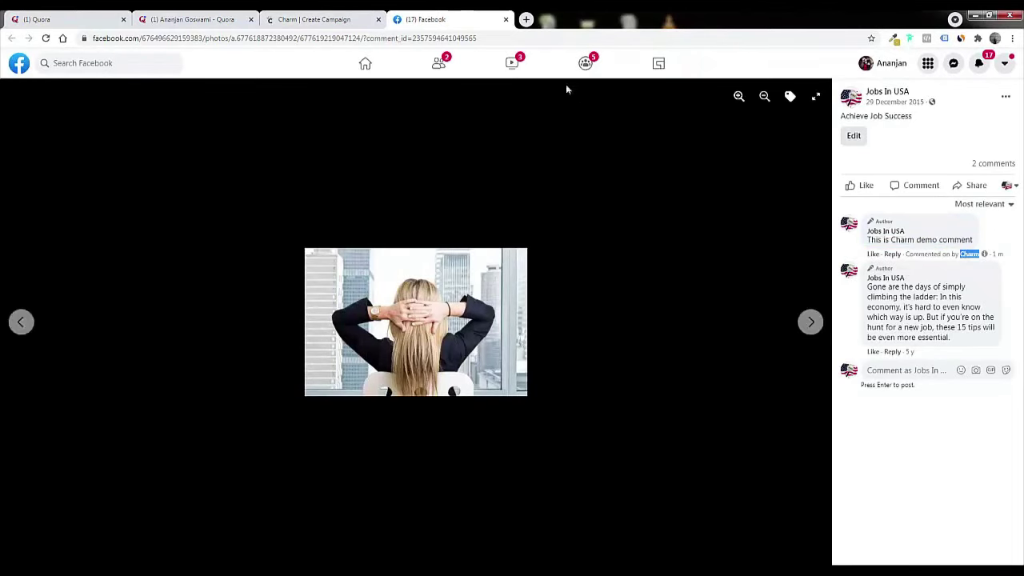
left_click(506, 19)
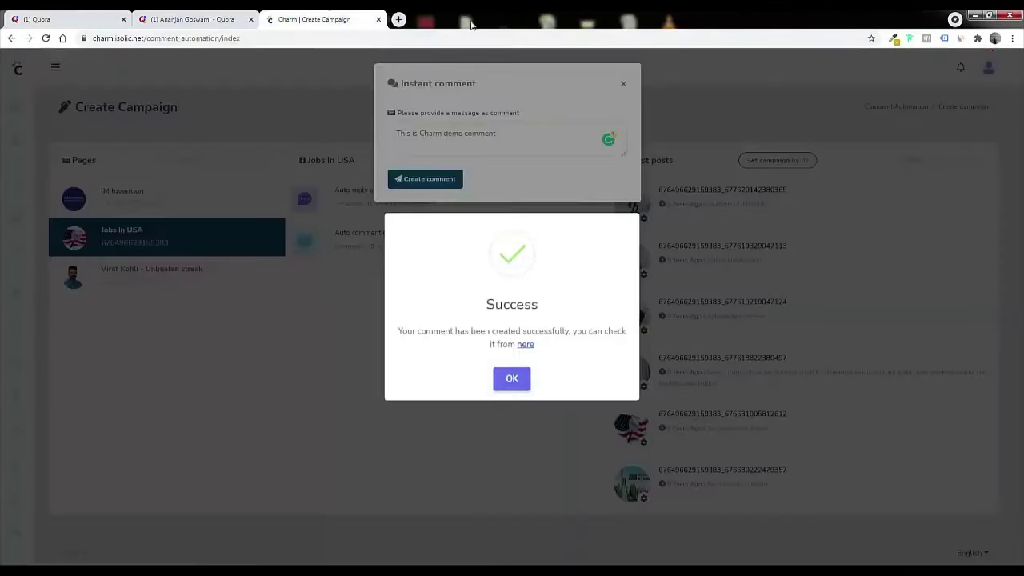
left_click(341, 118)
Start a new image/video post in the Quora & Instagram section and name the campaign "Quora IG".
left_click(55, 67)
scroll(84, 501, "down", 3)
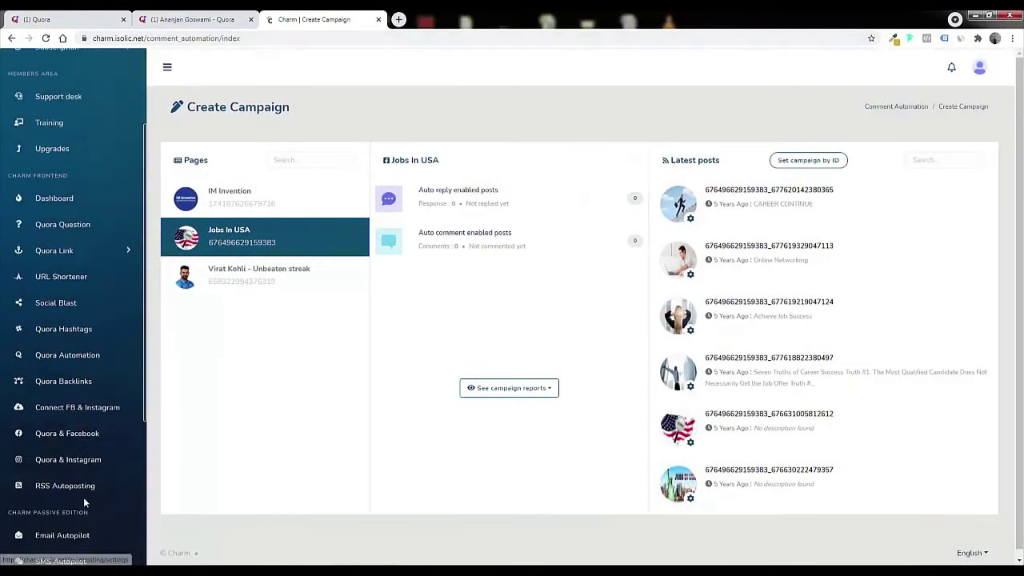
left_click(78, 462)
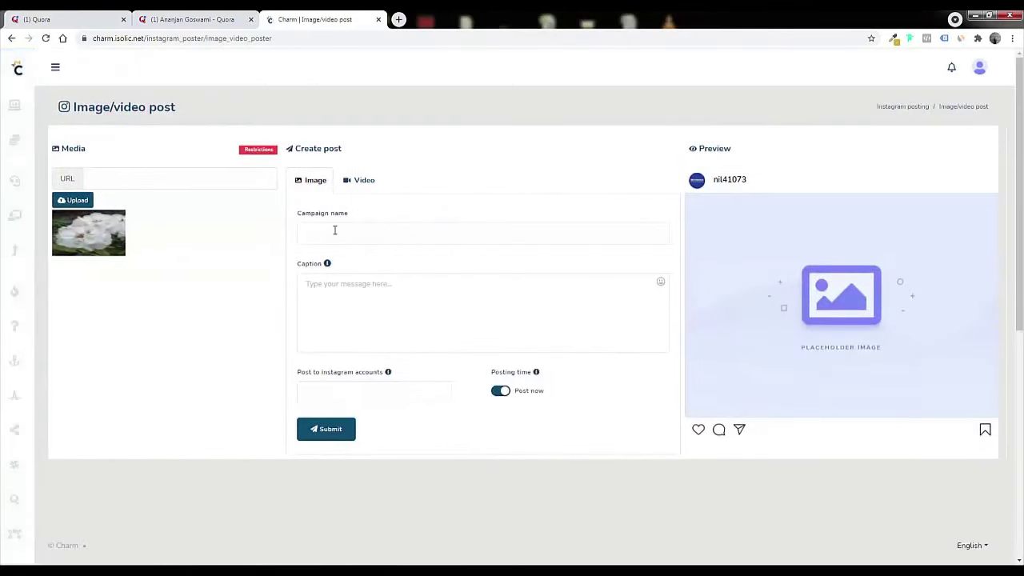
left_click(334, 229)
type("Quo")
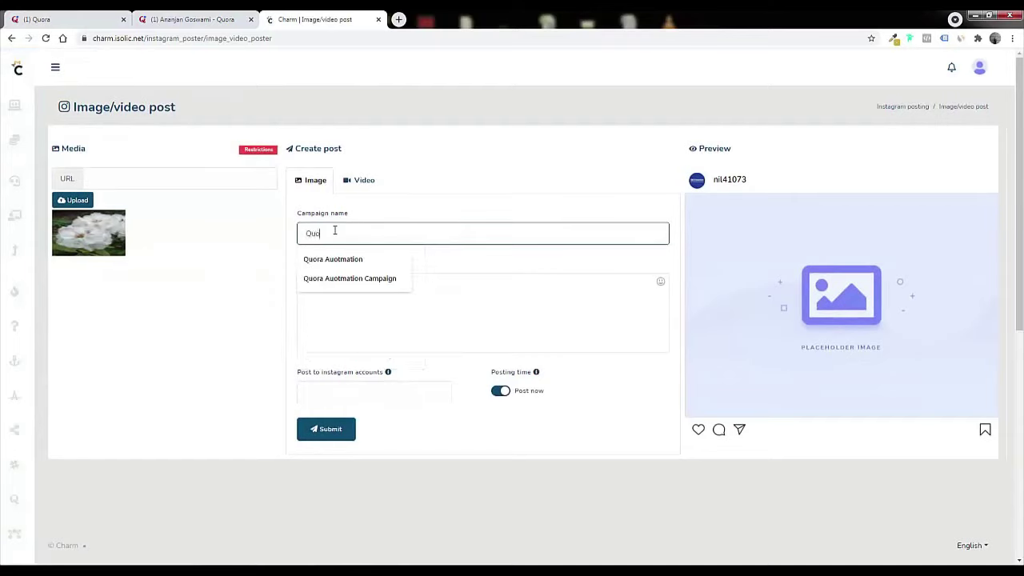
type("ra IG")
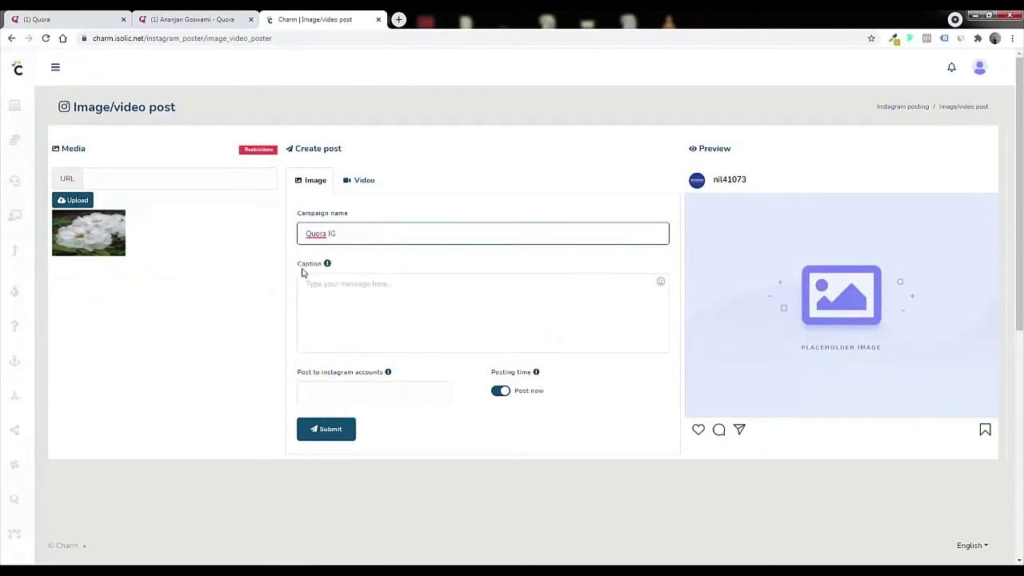
Write the caption "Follow me on Quora" and add the URL copied from the open Quora profile page below it.
left_click(372, 289)
type("Follow me on Quora")
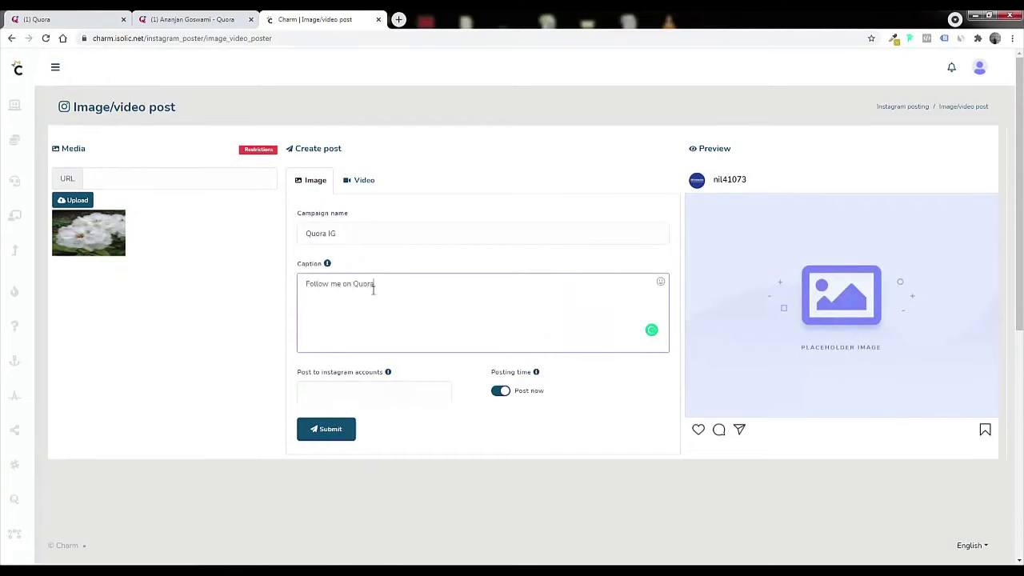
left_click(184, 19)
left_click(184, 38)
right_click(183, 38)
left_click(218, 93)
left_click(310, 16)
key("ctrl+v")
Select the connected Instagram account to post to and upload the quora image from the Desktop as its media.
left_click(390, 392)
left_click(345, 412)
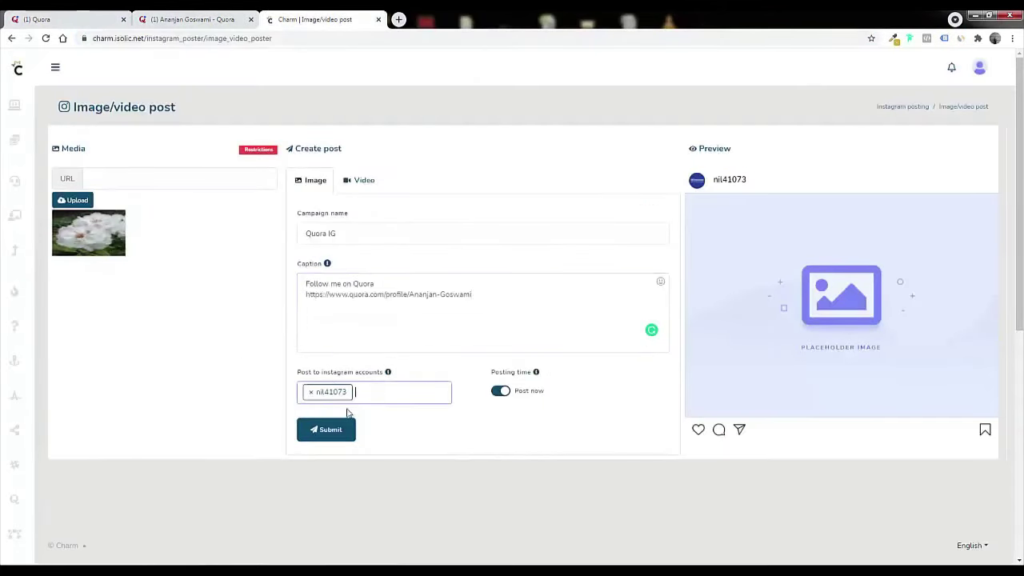
left_click(72, 200)
type("qu")
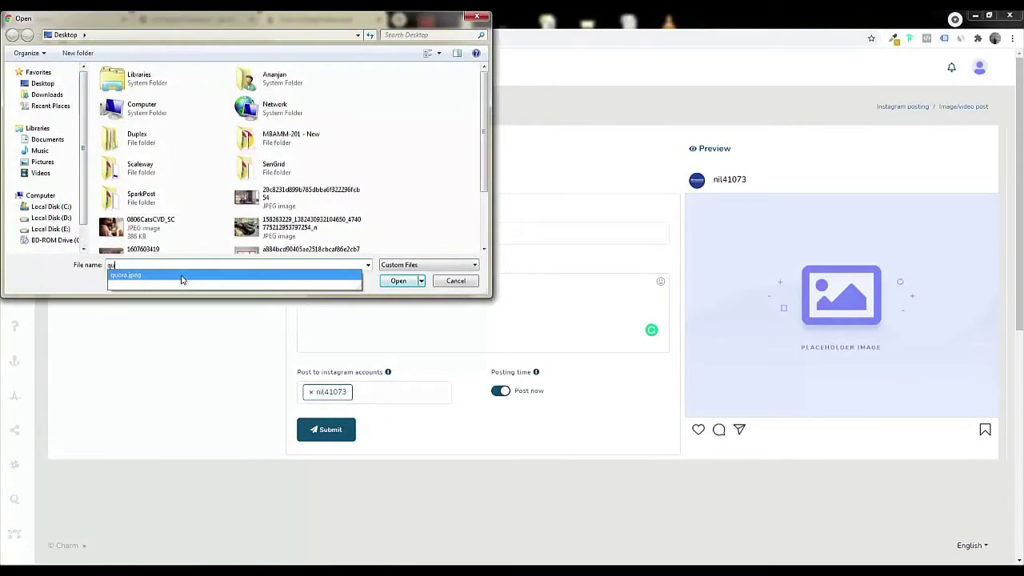
left_click(180, 275)
left_click(398, 281)
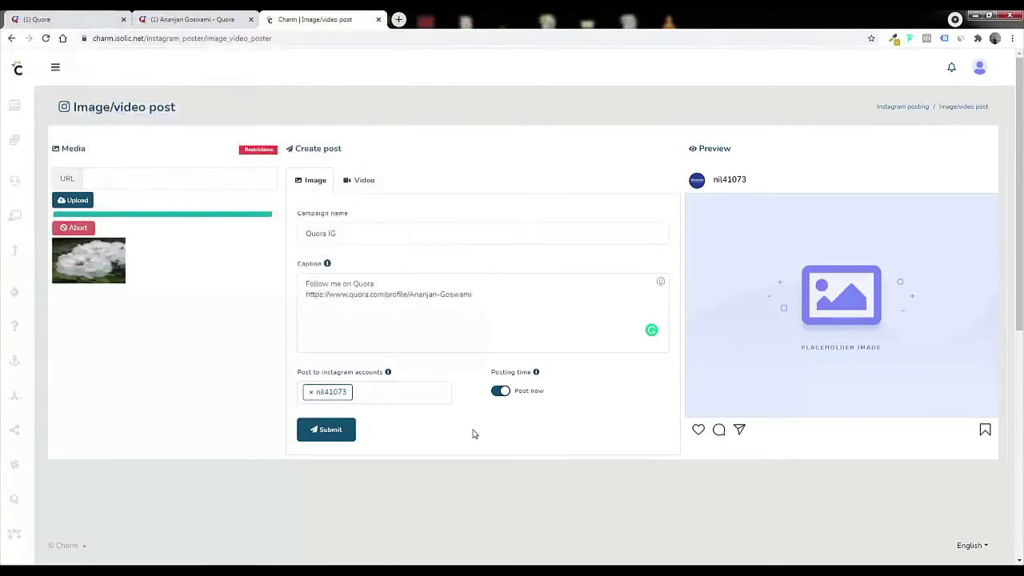
Submit the Instagram image post for immediate publishing and open its report.
left_click(350, 429)
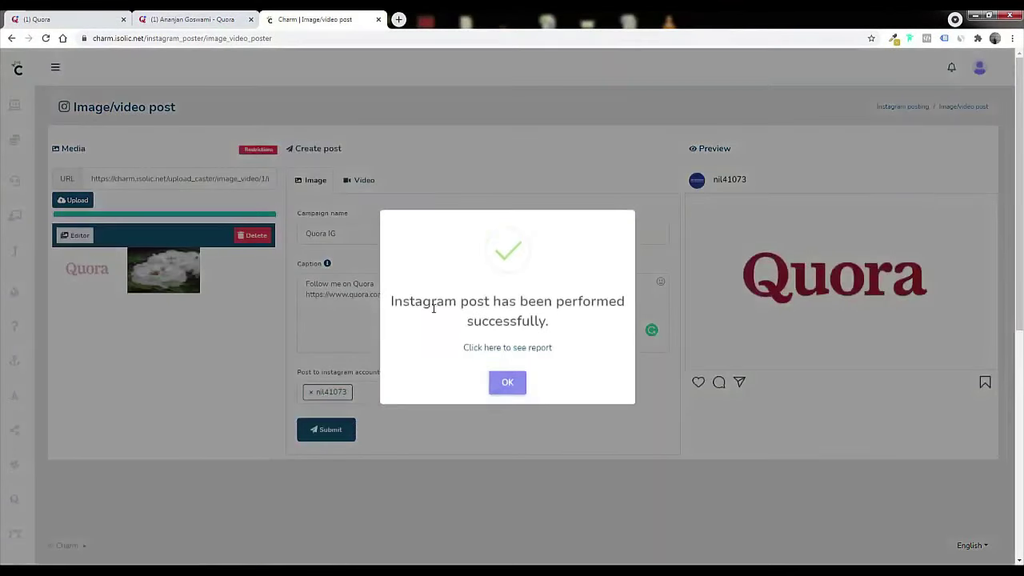
left_click_drag(584, 302, 392, 301)
left_click(519, 349)
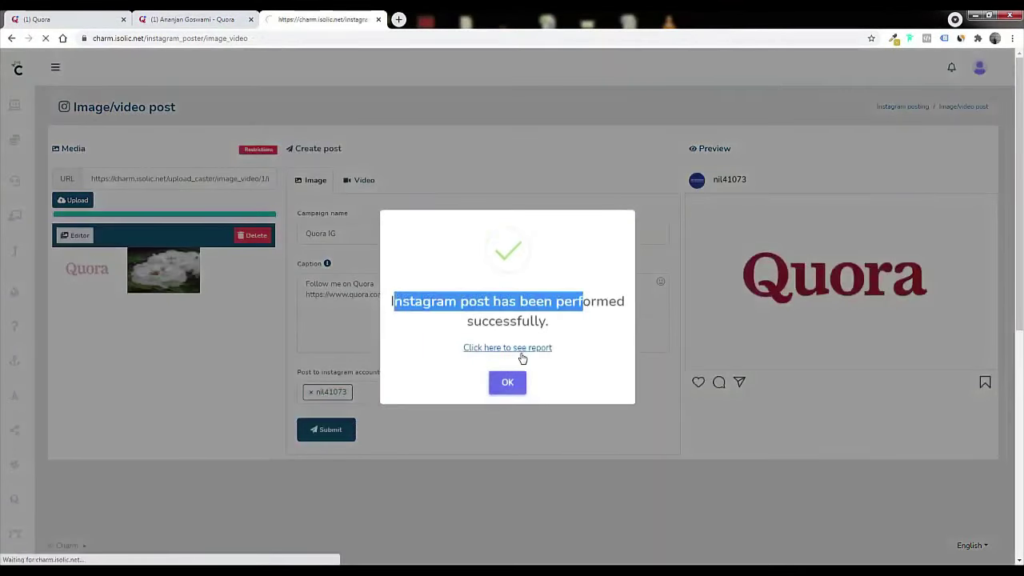